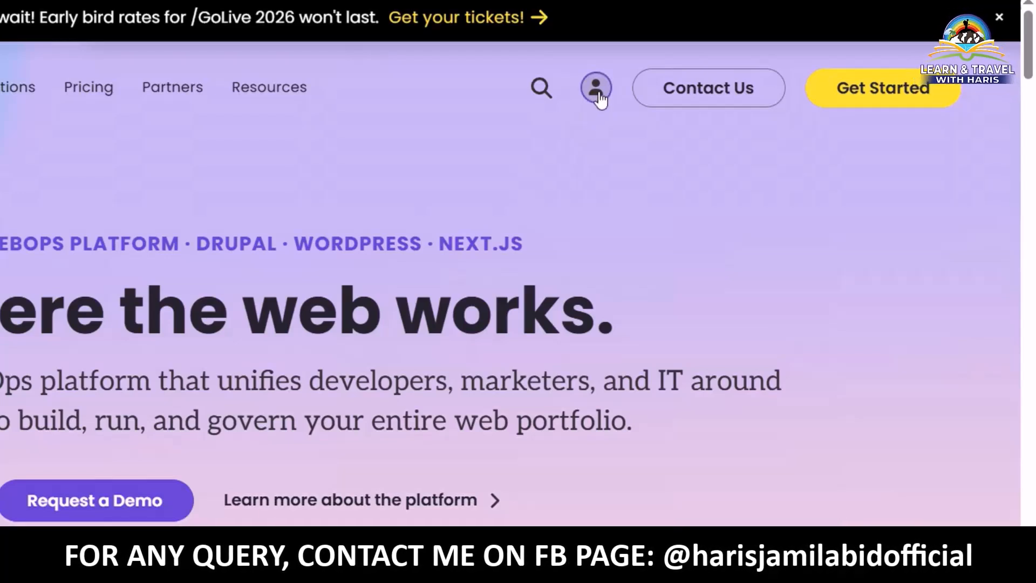
Sign in to Pantheon through Google with the chosen account and allow auth0.com access to the profile information.
{"action": "left_click", "coordinate": [596, 91]}
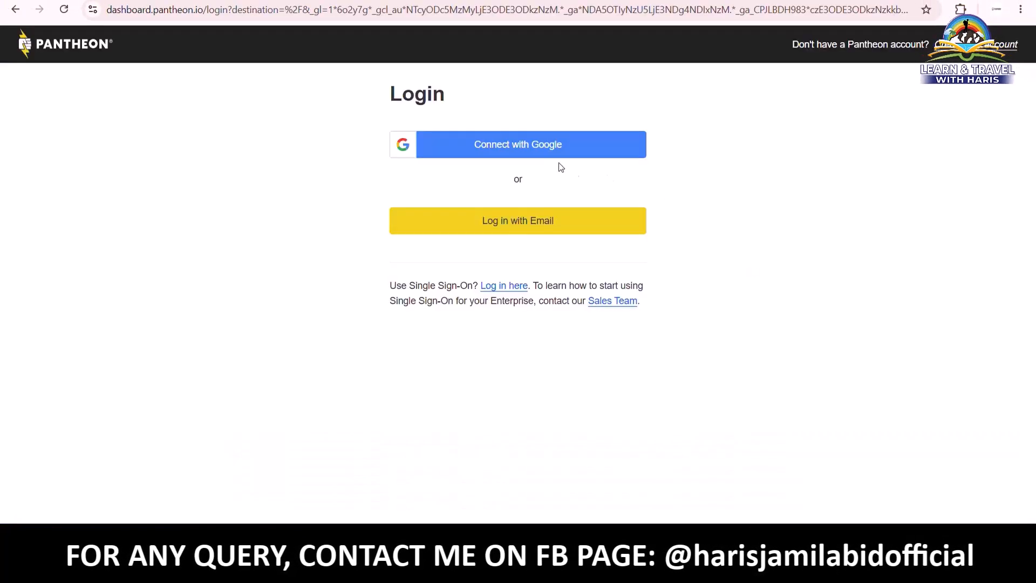
{"action": "left_click", "coordinate": [528, 155]}
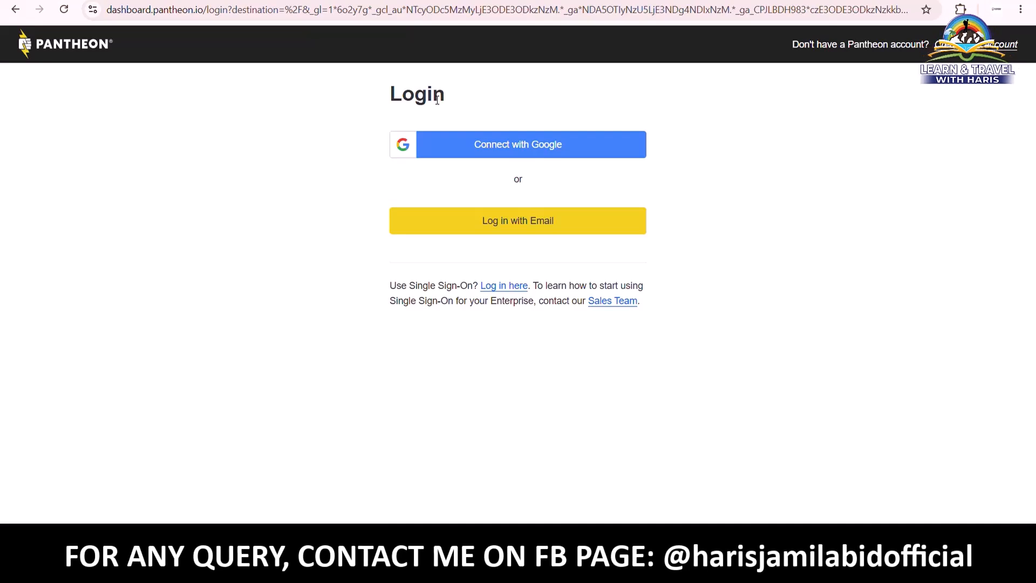
{"action": "left_click", "coordinate": [534, 150]}
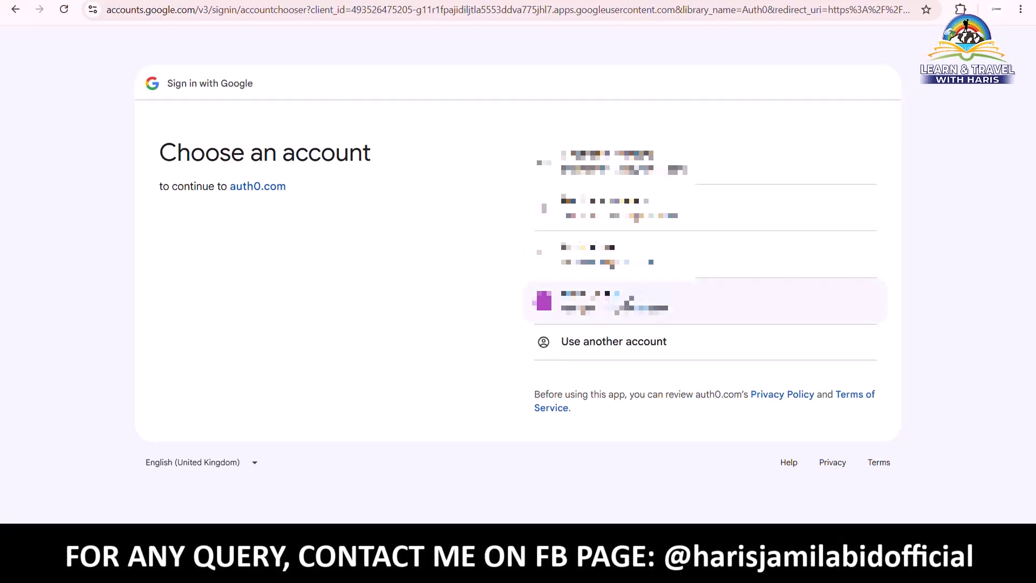
{"action": "left_click", "coordinate": [628, 303]}
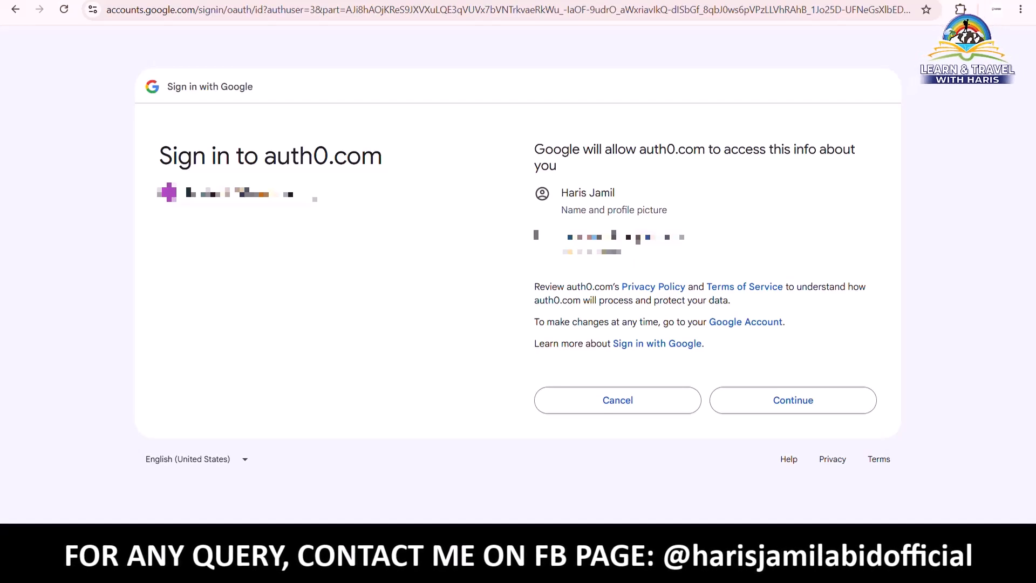
{"action": "left_click", "coordinate": [812, 407]}
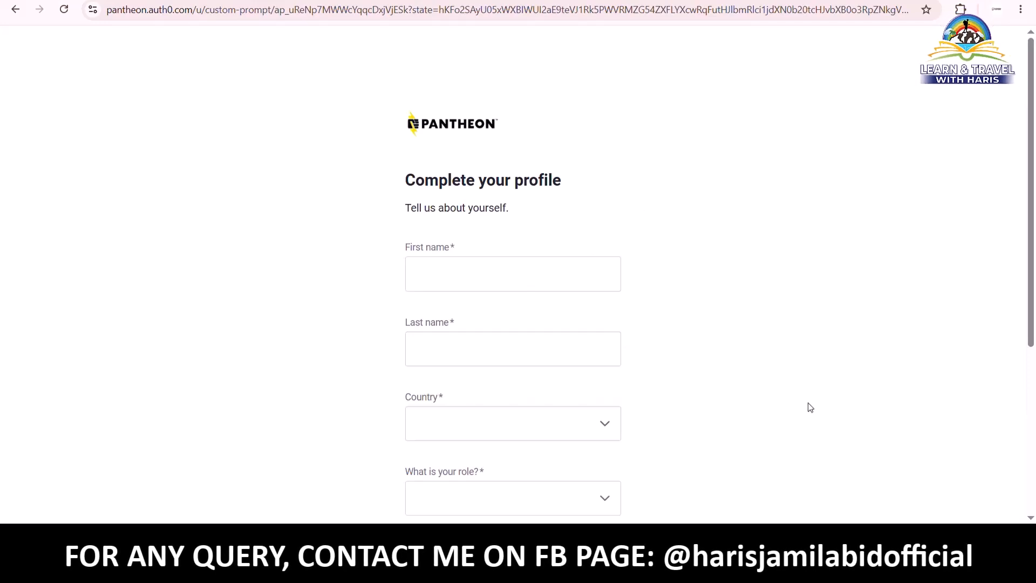
Complete the profile with first and last name, country Pakistan, role Marketing or Creative Professional, agency No and agreed terms, and continue past the communications opt-in.
{"action": "scroll", "coordinate": [705, 367], "scroll_direction": "down", "scroll_amount": 1}
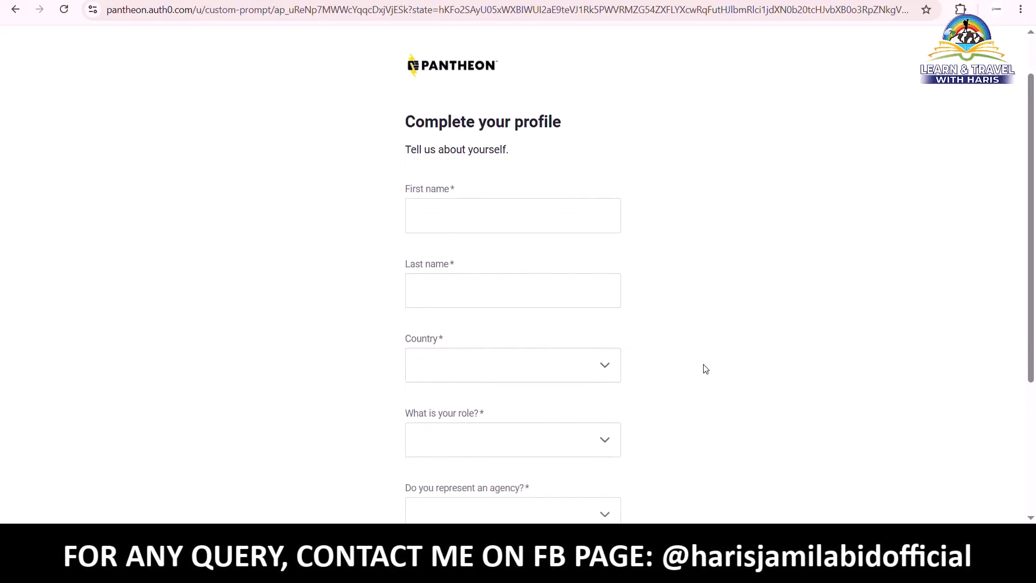
{"action": "scroll", "coordinate": [705, 369], "scroll_direction": "down", "scroll_amount": 1}
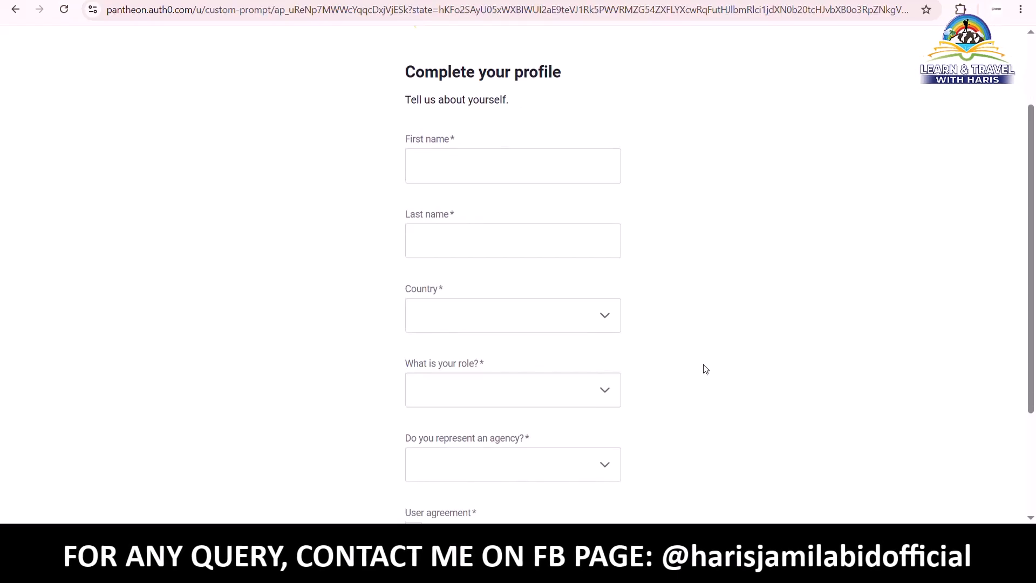
{"action": "scroll", "coordinate": [705, 369], "scroll_direction": "down", "scroll_amount": 1}
{"action": "scroll", "coordinate": [706, 369], "scroll_direction": "up", "scroll_amount": 1}
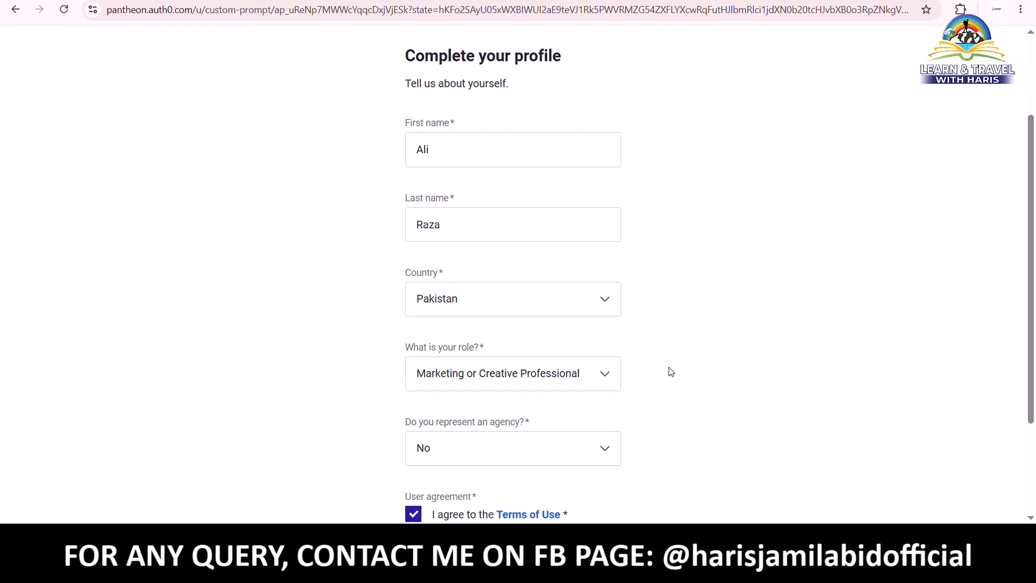
{"action": "scroll", "coordinate": [670, 371], "scroll_direction": "down", "scroll_amount": 3}
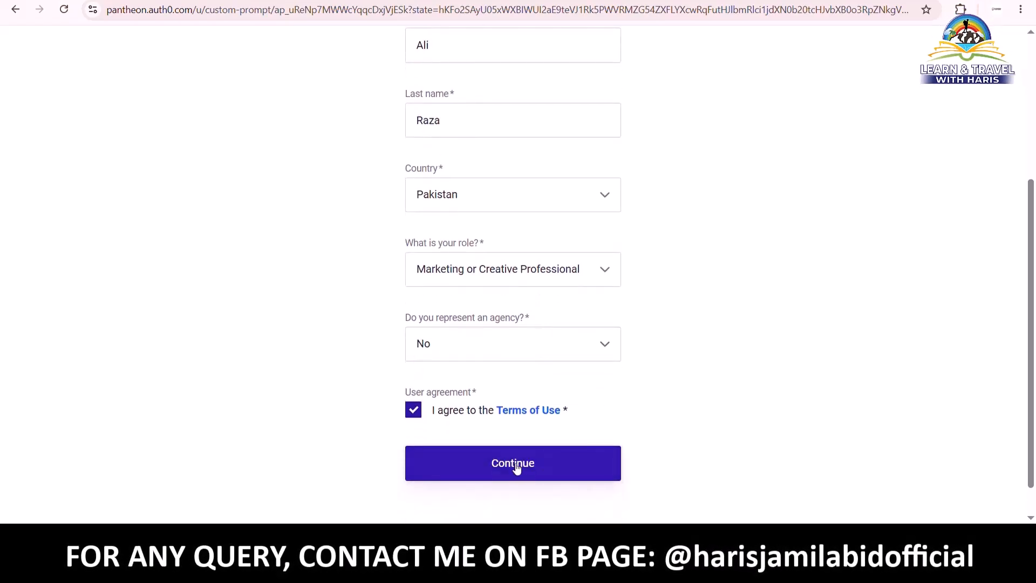
{"action": "scroll", "coordinate": [516, 468], "scroll_direction": "down", "scroll_amount": 1}
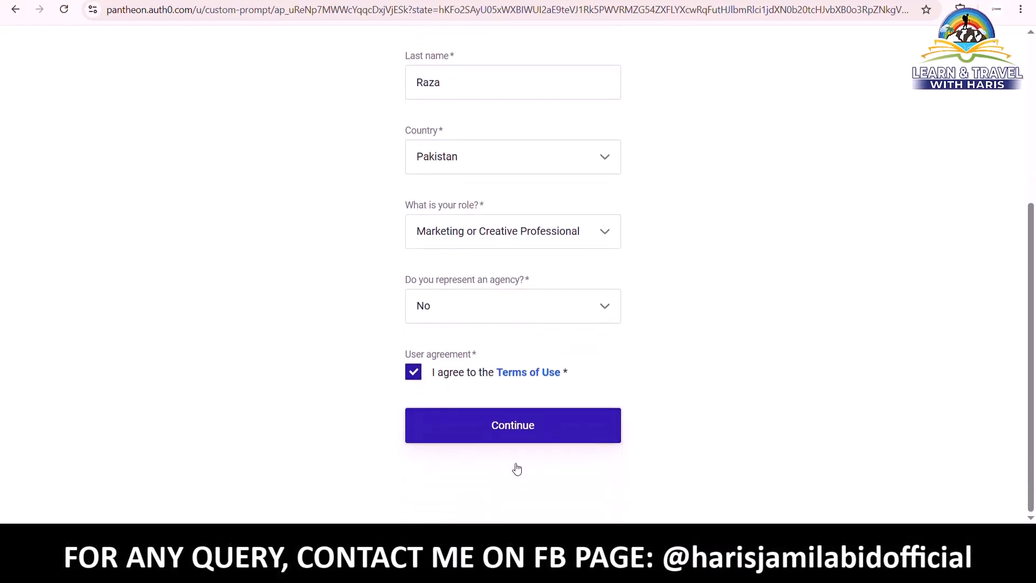
{"action": "left_click", "coordinate": [516, 426]}
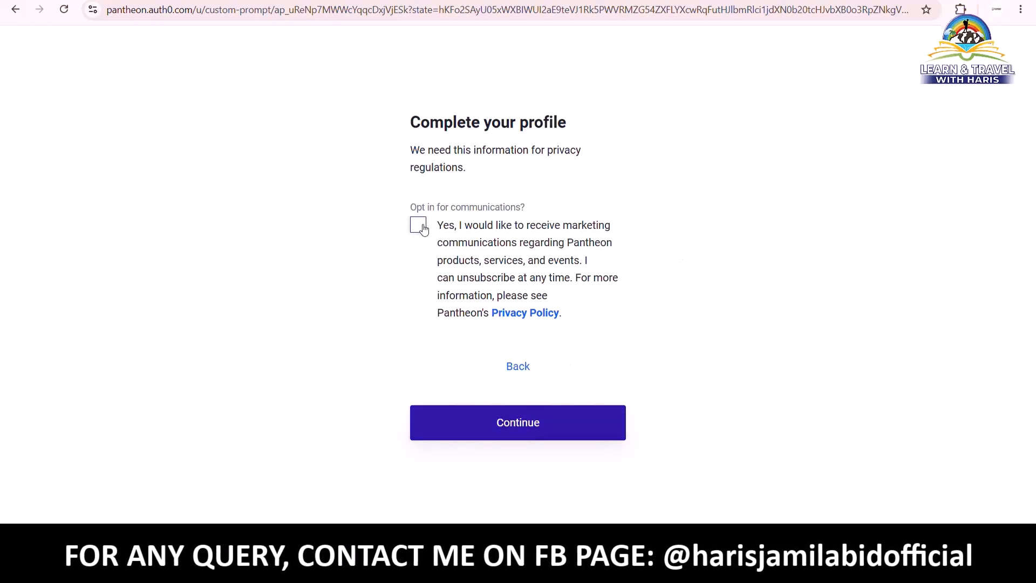
{"action": "left_click", "coordinate": [518, 438]}
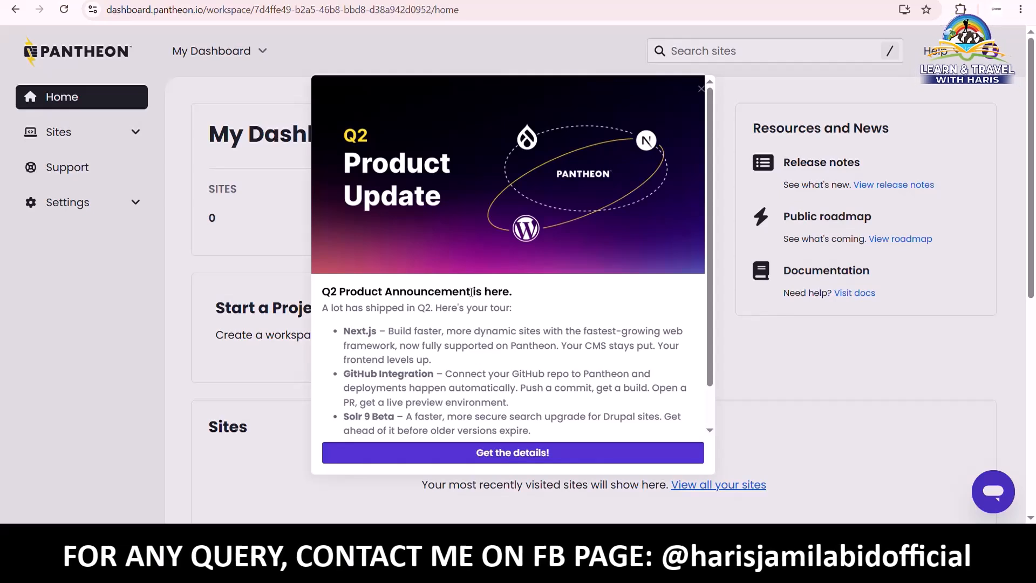
Dismiss the Q2 product announcement and open the site list.
{"action": "left_click", "coordinate": [702, 89]}
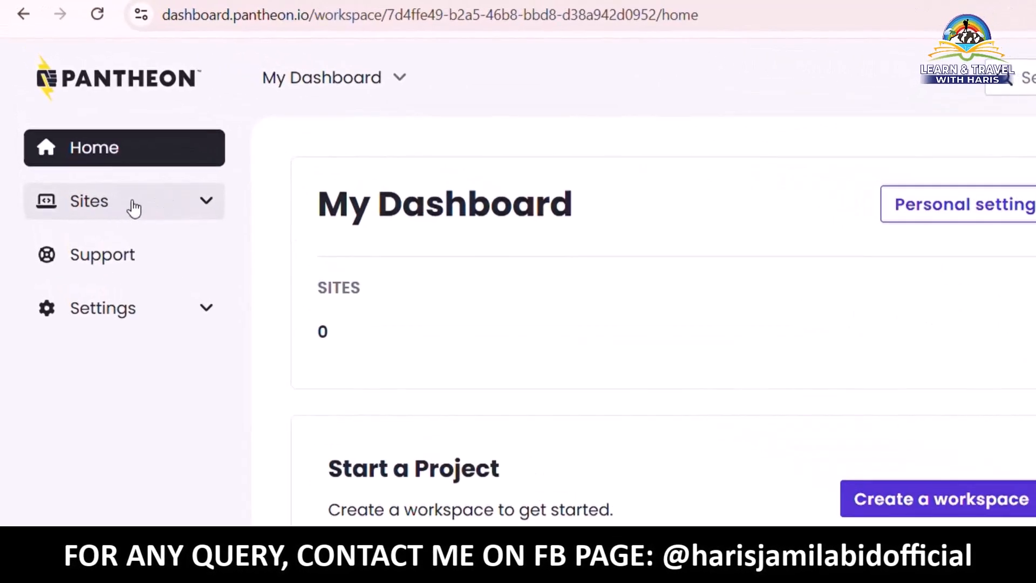
{"action": "left_click", "coordinate": [211, 204]}
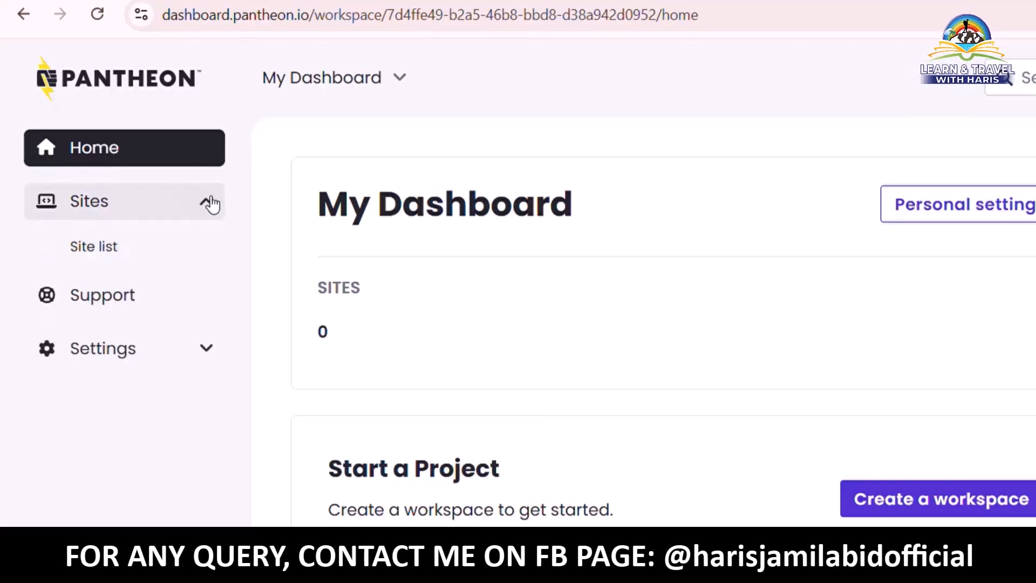
{"action": "left_click", "coordinate": [106, 252]}
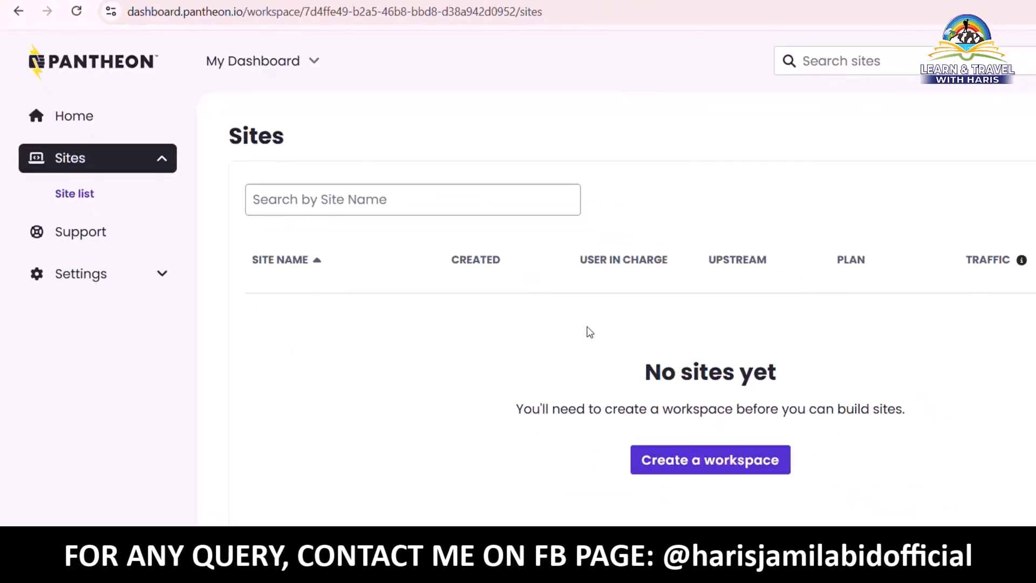
{"action": "scroll", "coordinate": [578, 332], "scroll_direction": "down", "scroll_amount": 1}
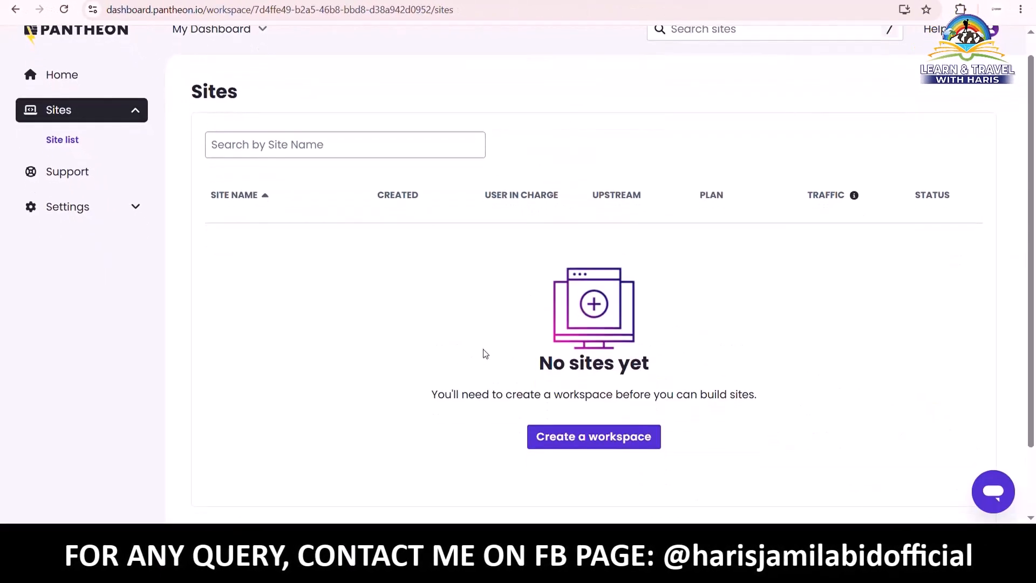
Create a professional workspace named Testing ABC, not for a web agency and without team invitations, and open its home page.
{"action": "left_click", "coordinate": [596, 444]}
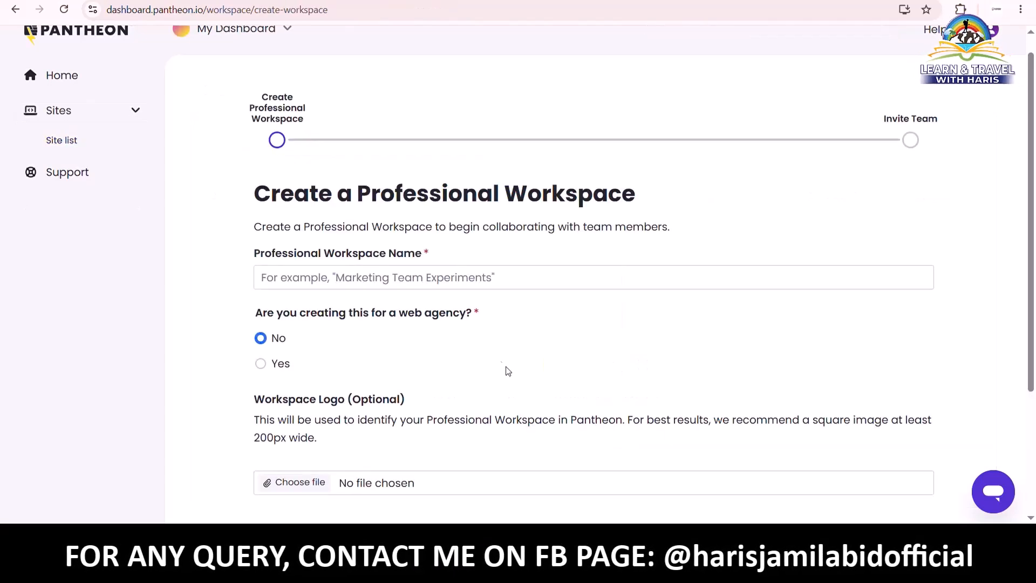
{"action": "scroll", "coordinate": [494, 359], "scroll_direction": "down", "scroll_amount": 1}
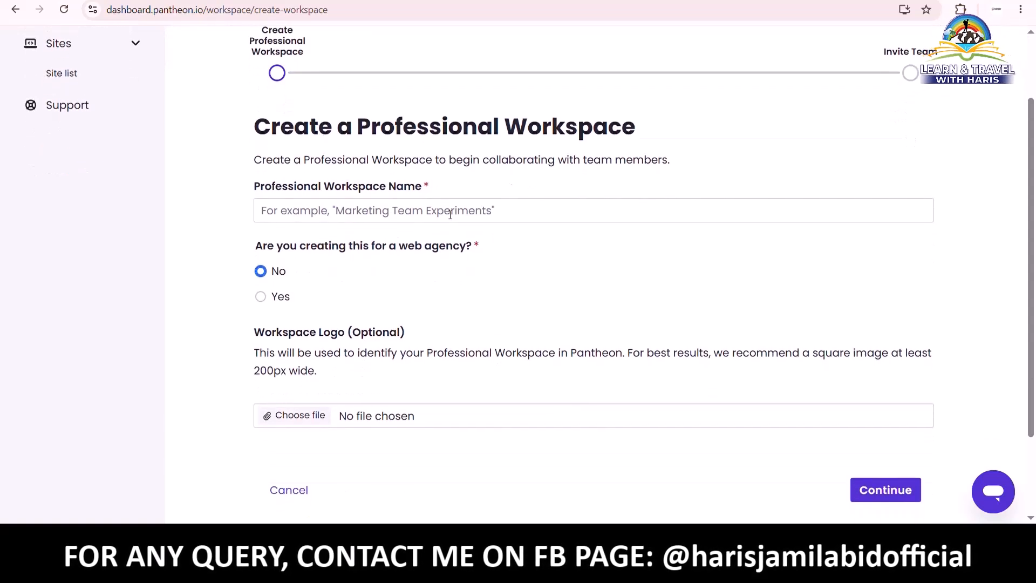
{"action": "left_click", "coordinate": [427, 218]}
{"action": "type", "text": "Testing ABC"}
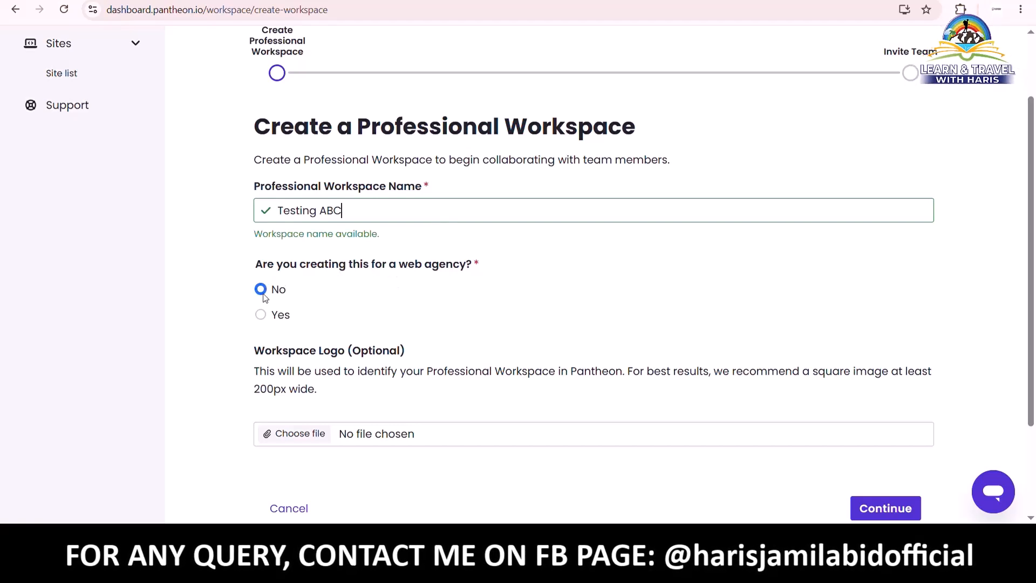
{"action": "scroll", "coordinate": [467, 326], "scroll_direction": "down", "scroll_amount": 1}
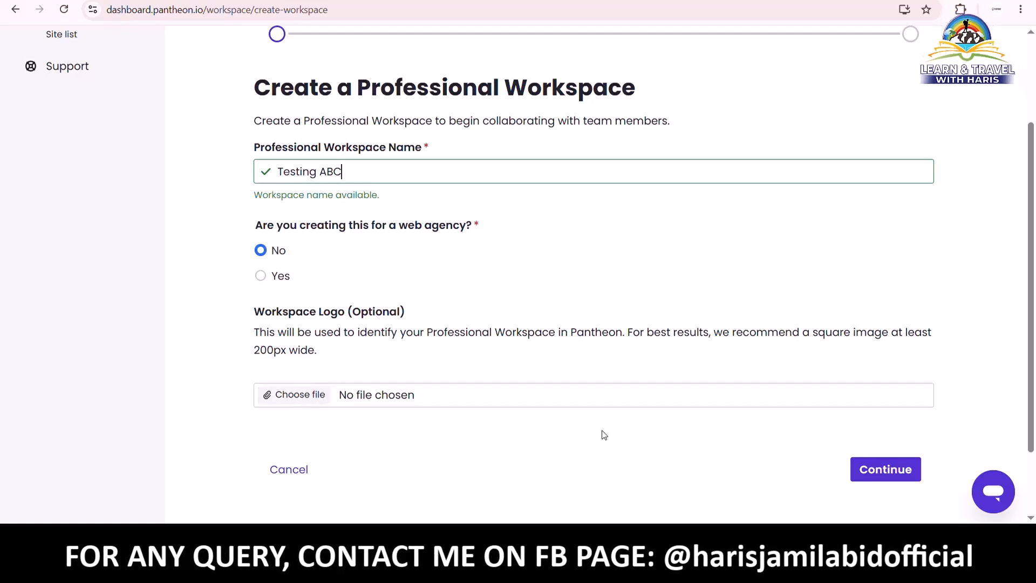
{"action": "left_click", "coordinate": [884, 478]}
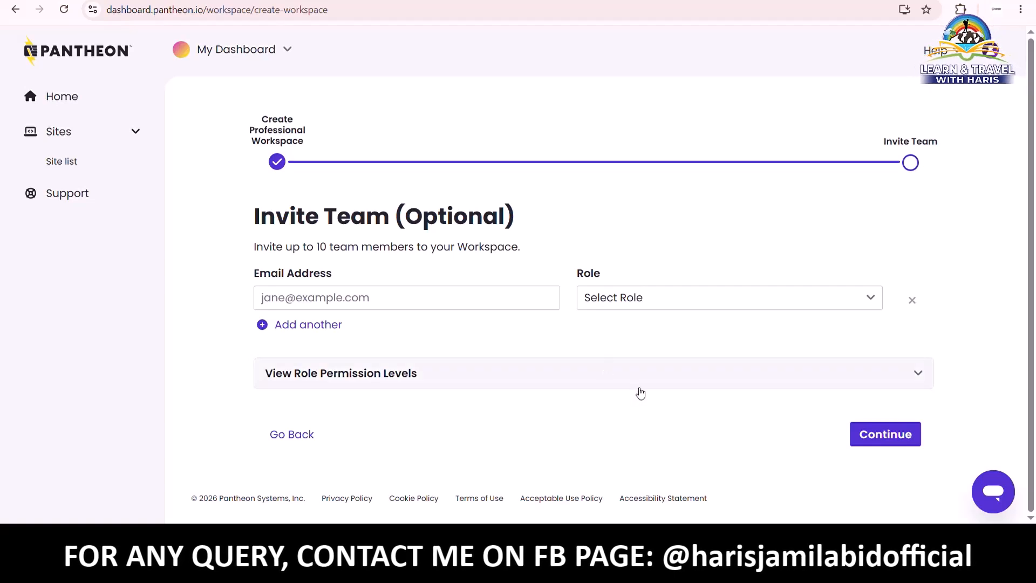
{"action": "left_click", "coordinate": [895, 439]}
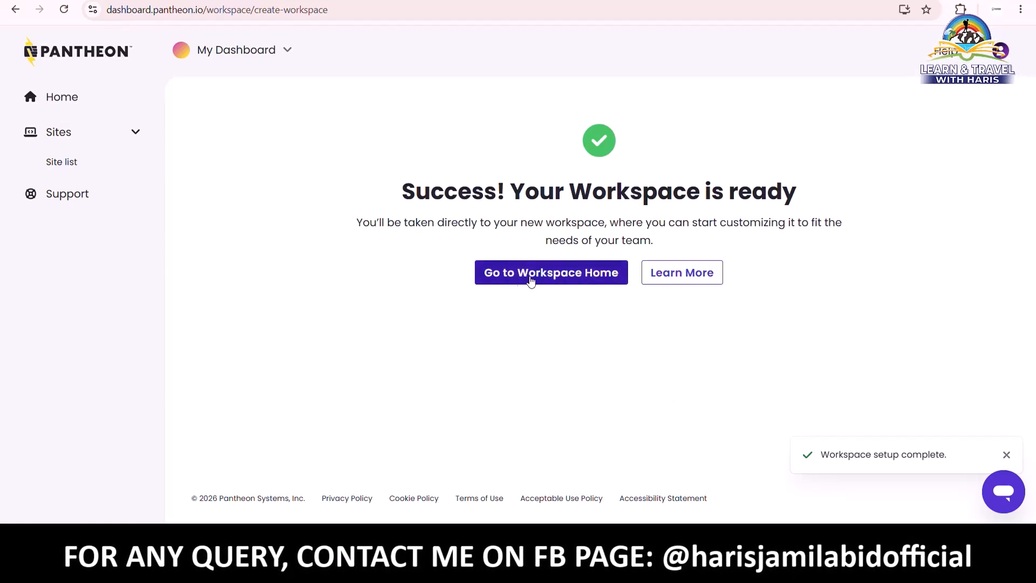
{"action": "left_click", "coordinate": [556, 278]}
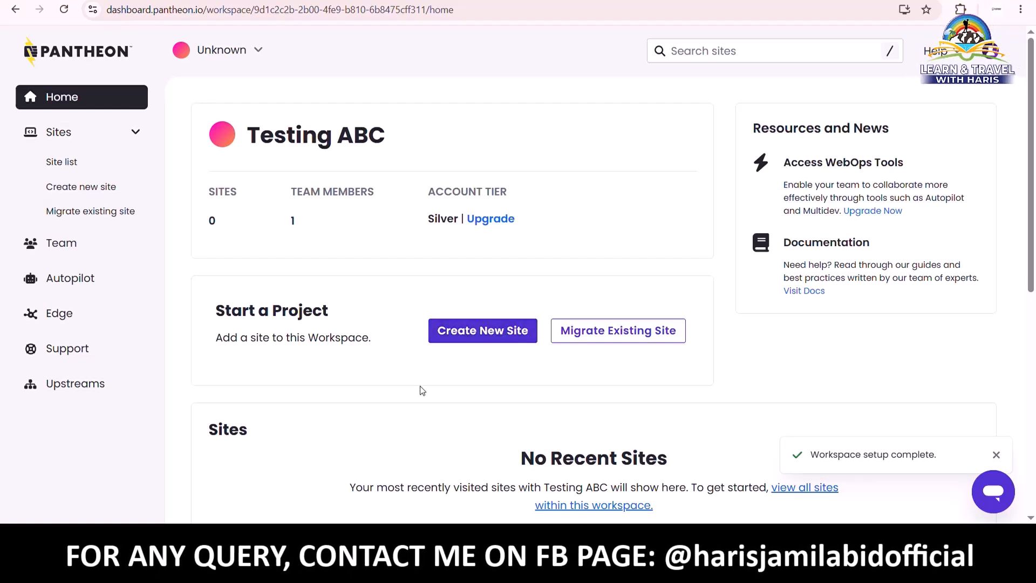
Start a new WordPress site in the workspace, with its code hosted on Pantheon.
{"action": "left_click", "coordinate": [485, 332]}
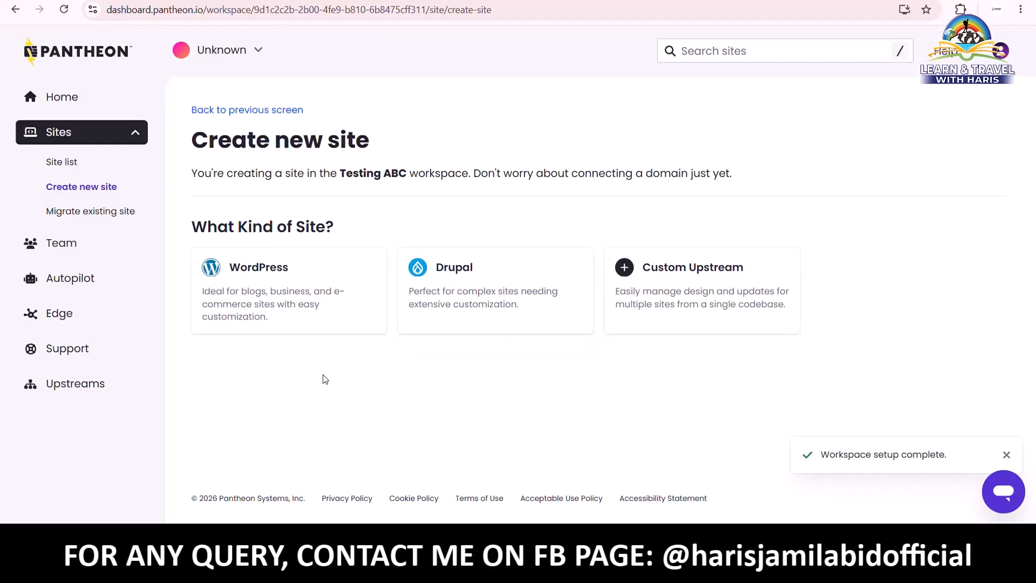
{"action": "left_click", "coordinate": [293, 290]}
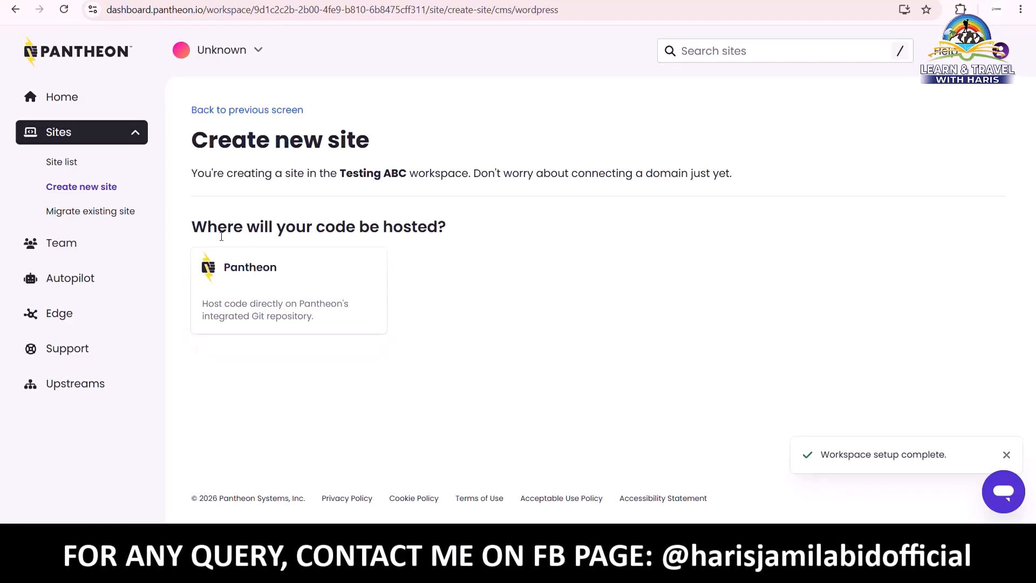
{"action": "left_click", "coordinate": [256, 282]}
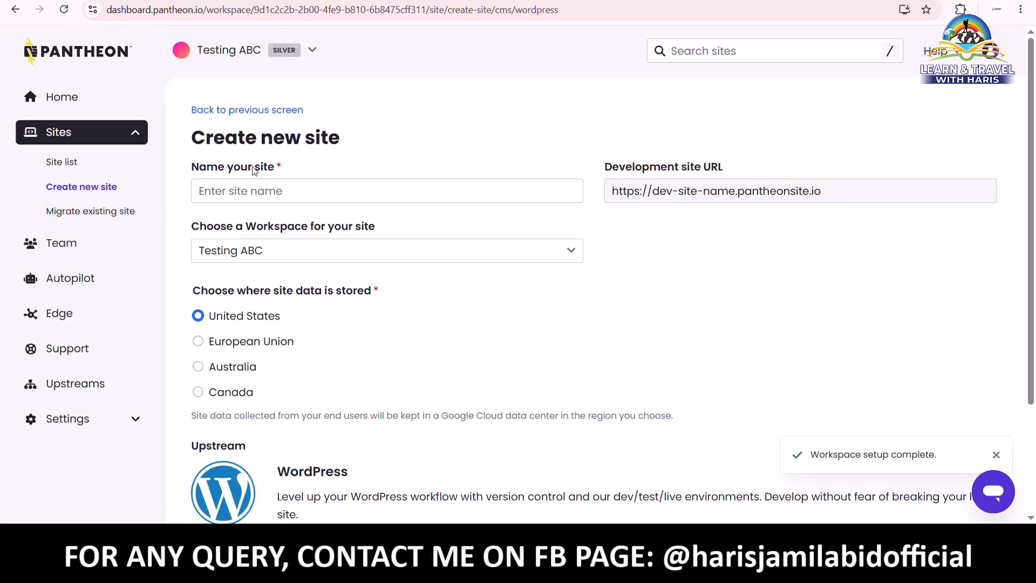
Create the site as DM Weekend B121 in the Testing ABC workspace with data stored in the United States, and confirm the workspace.
{"action": "left_click", "coordinate": [280, 201]}
{"action": "type", "text": "DM Weekend B12"}
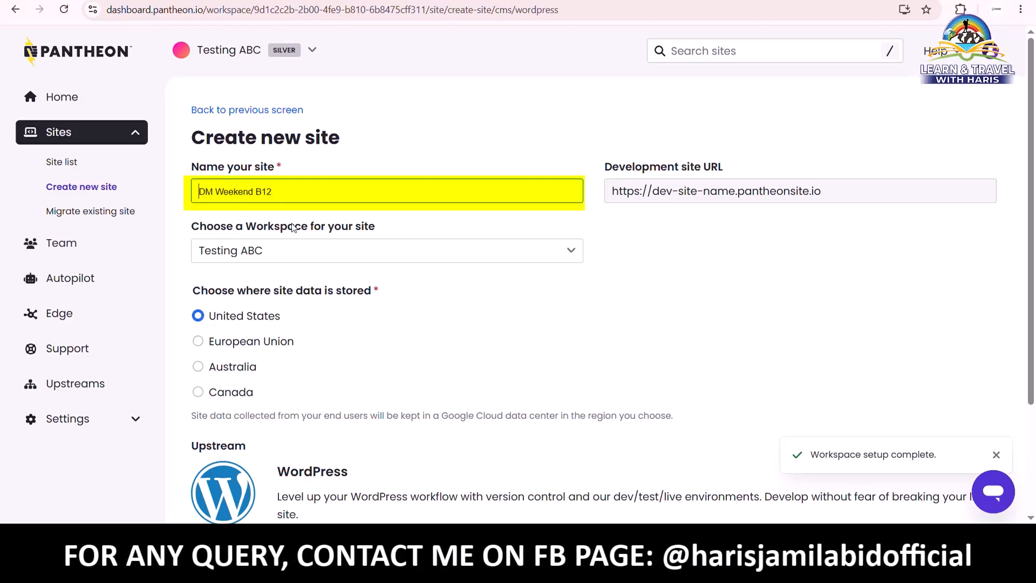
{"action": "type", "text": "121"}
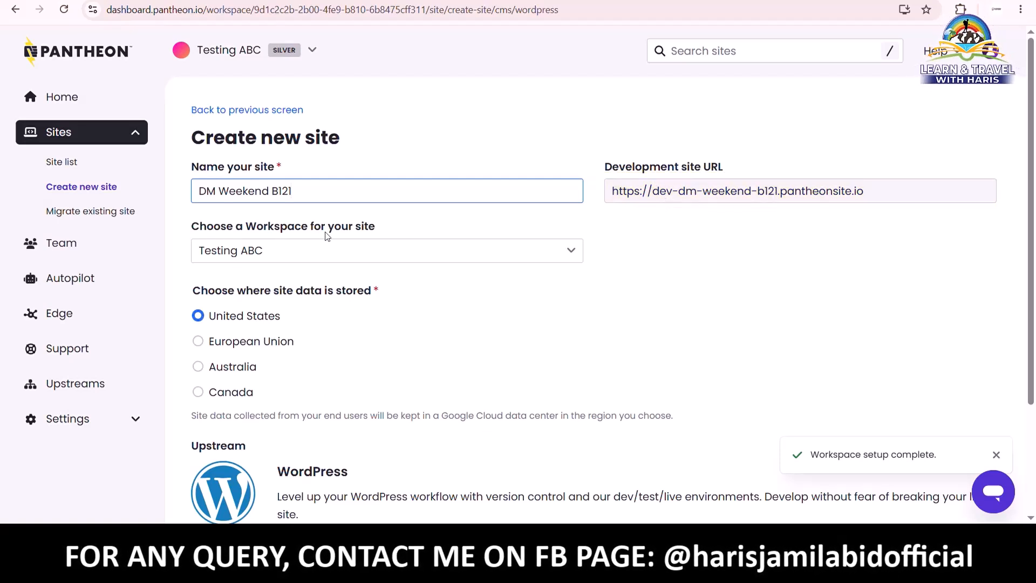
{"action": "left_click", "coordinate": [264, 253]}
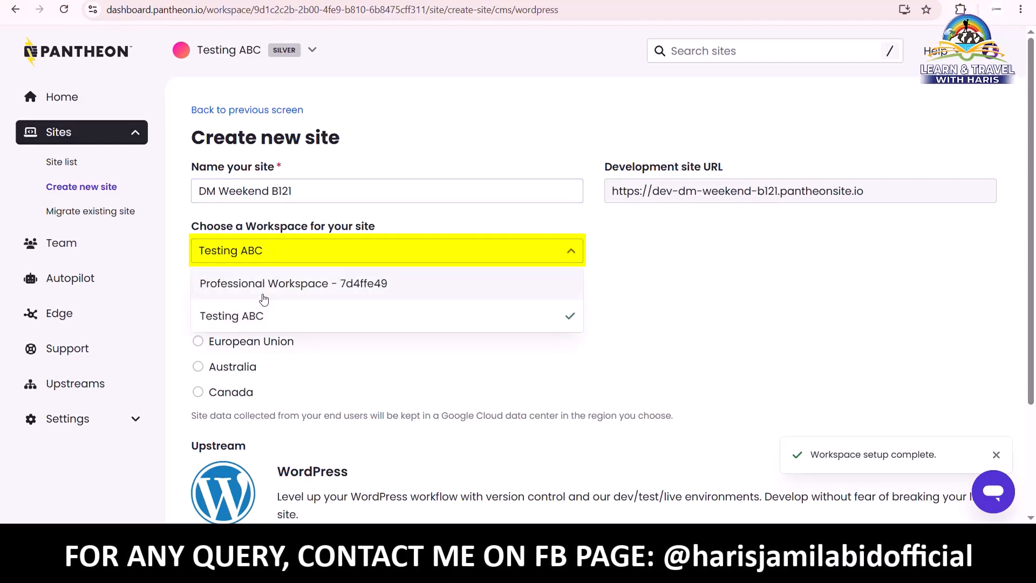
{"action": "left_click", "coordinate": [258, 256]}
{"action": "scroll", "coordinate": [338, 326], "scroll_direction": "down", "scroll_amount": 1}
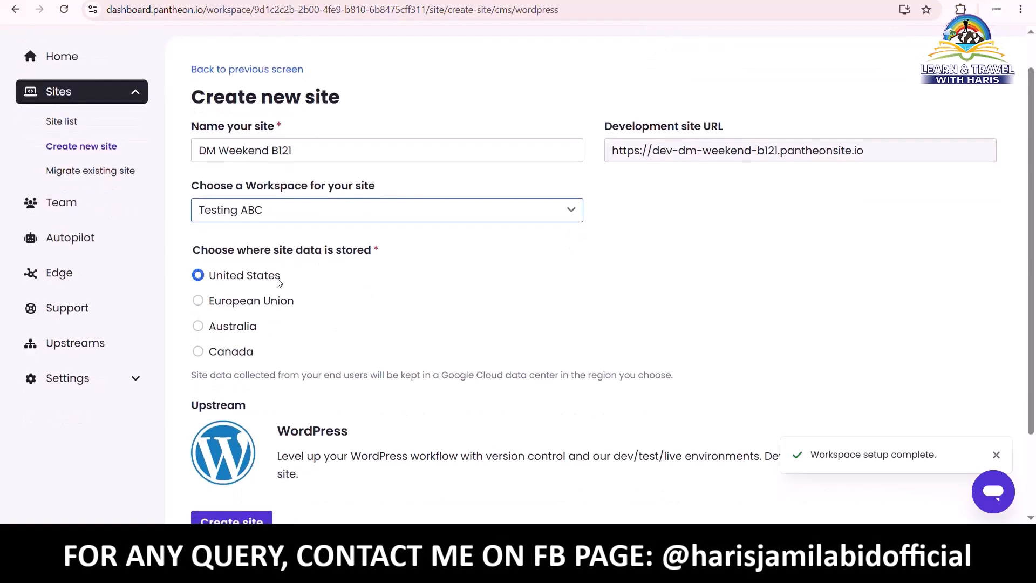
{"action": "scroll", "coordinate": [400, 299], "scroll_direction": "down", "scroll_amount": 1}
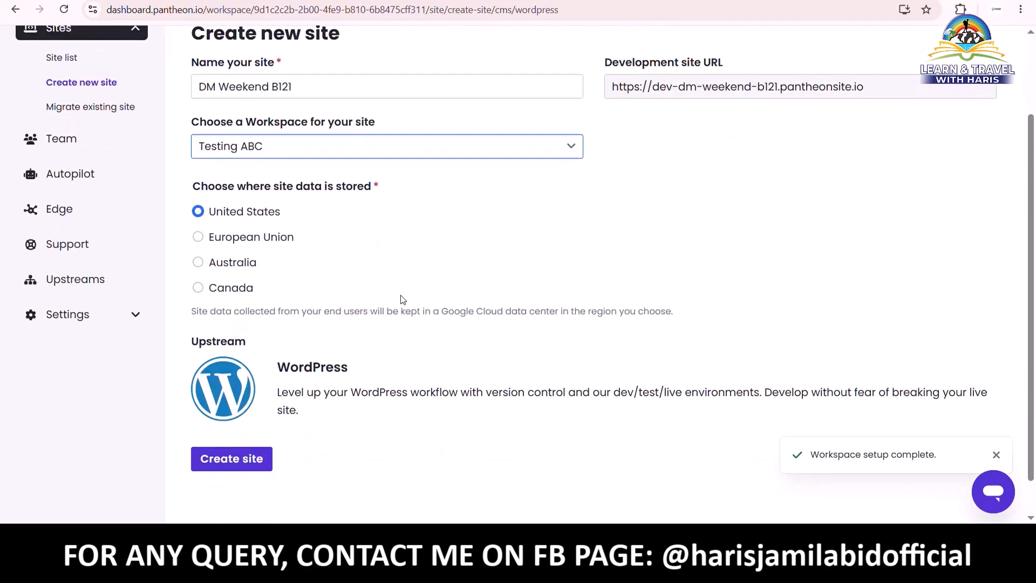
{"action": "left_click", "coordinate": [233, 459]}
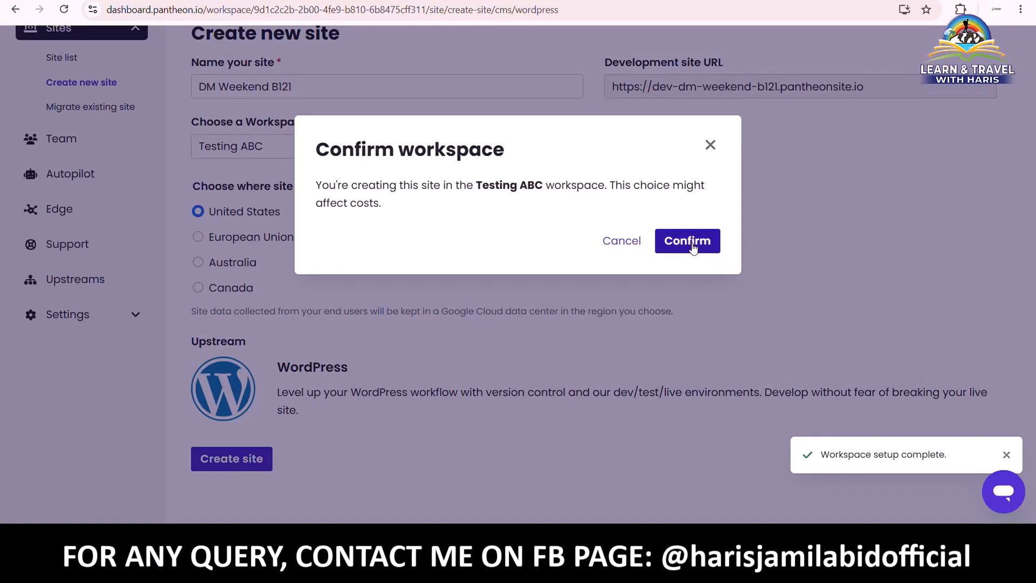
{"action": "left_click", "coordinate": [692, 247]}
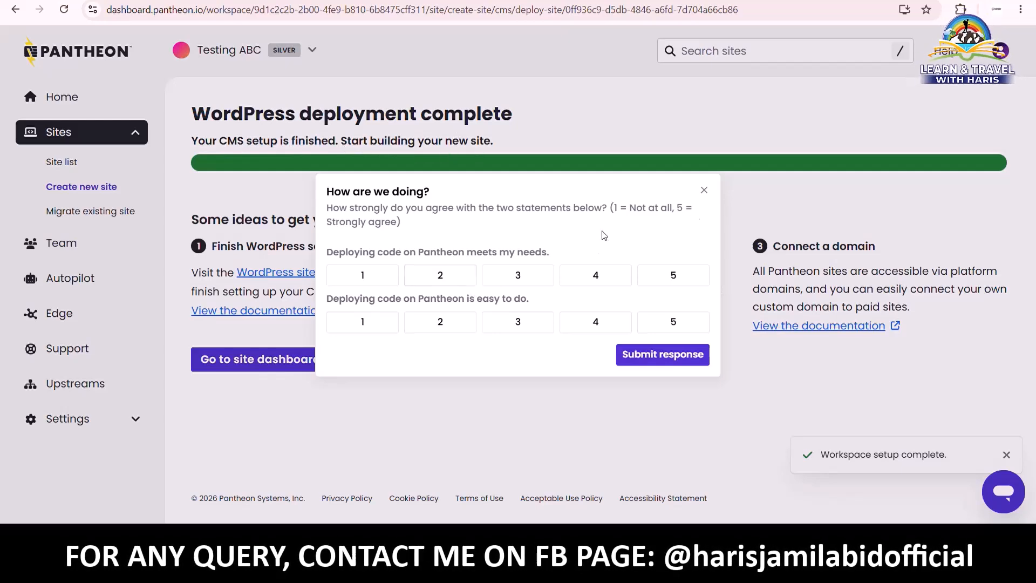
Dismiss the feedback survey and open the new site's dashboard.
{"action": "left_click", "coordinate": [704, 190]}
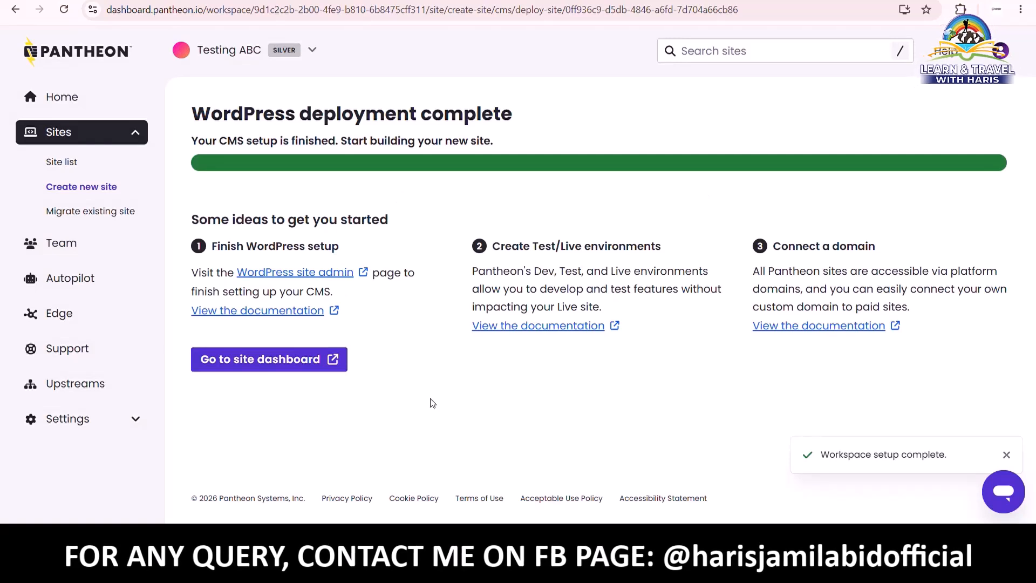
{"action": "left_click", "coordinate": [269, 361]}
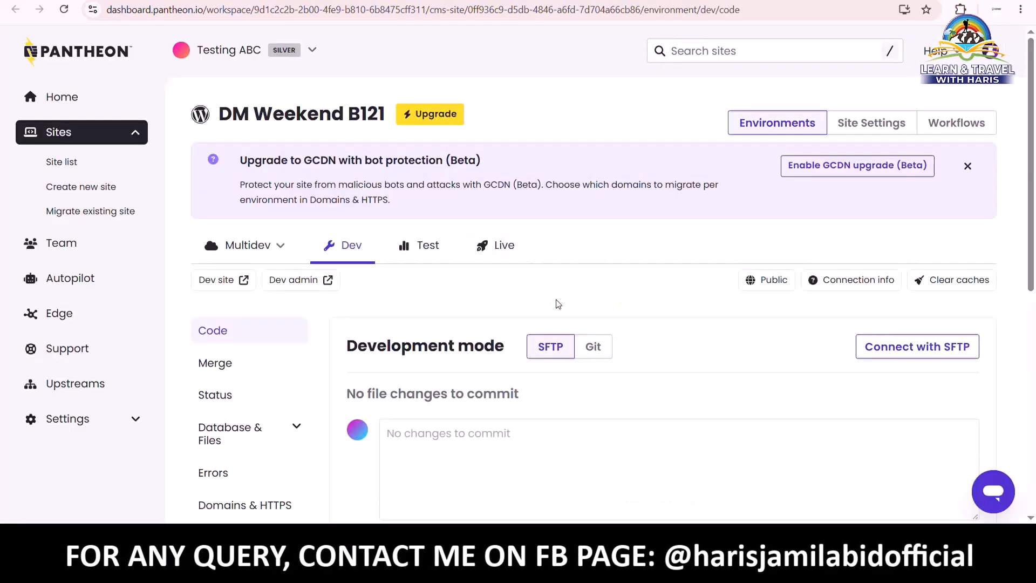
Open the Dev site past the sandbox notice and continue the WordPress installation in English (United States).
{"action": "scroll", "coordinate": [627, 298], "scroll_direction": "down", "scroll_amount": 1}
{"action": "scroll", "coordinate": [627, 297], "scroll_direction": "up", "scroll_amount": 1}
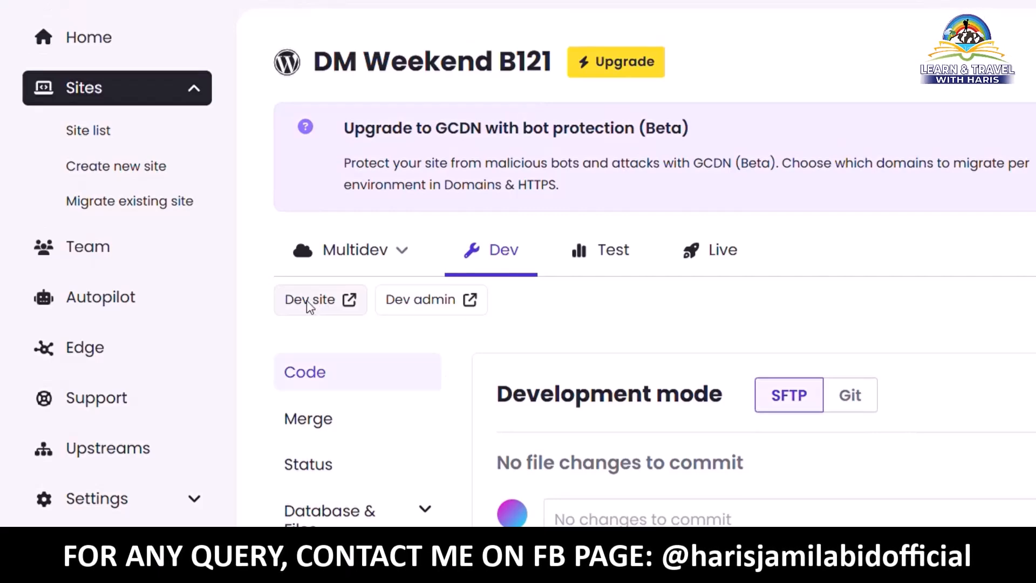
{"action": "left_click", "coordinate": [313, 300]}
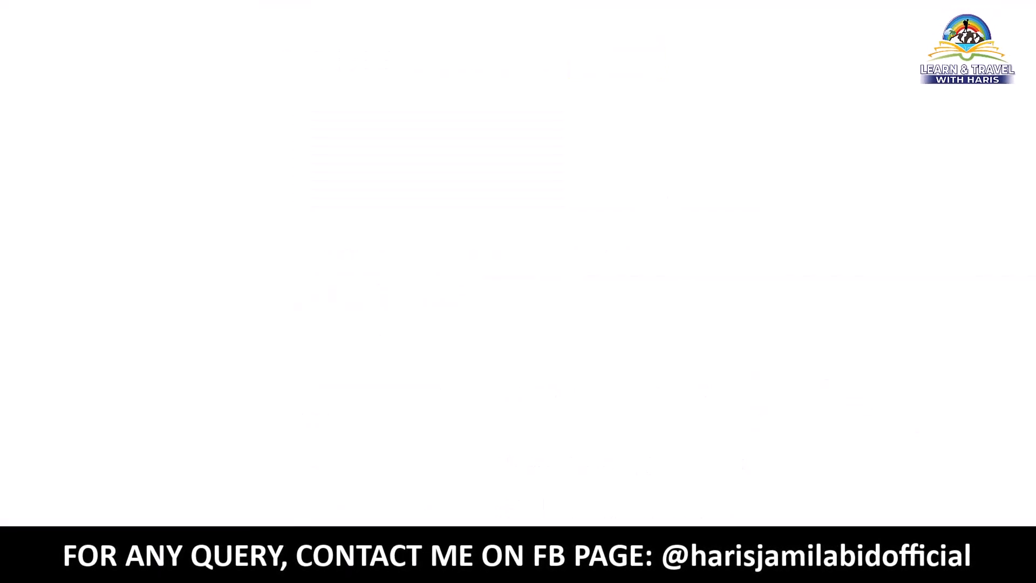
{"action": "left_click", "coordinate": [328, 10]}
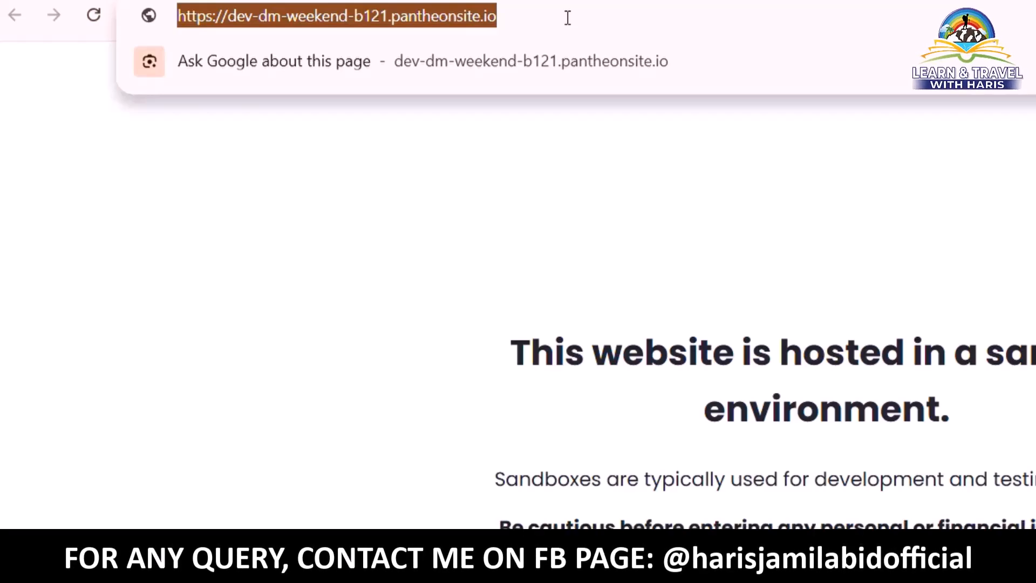
{"action": "left_click", "coordinate": [788, 303]}
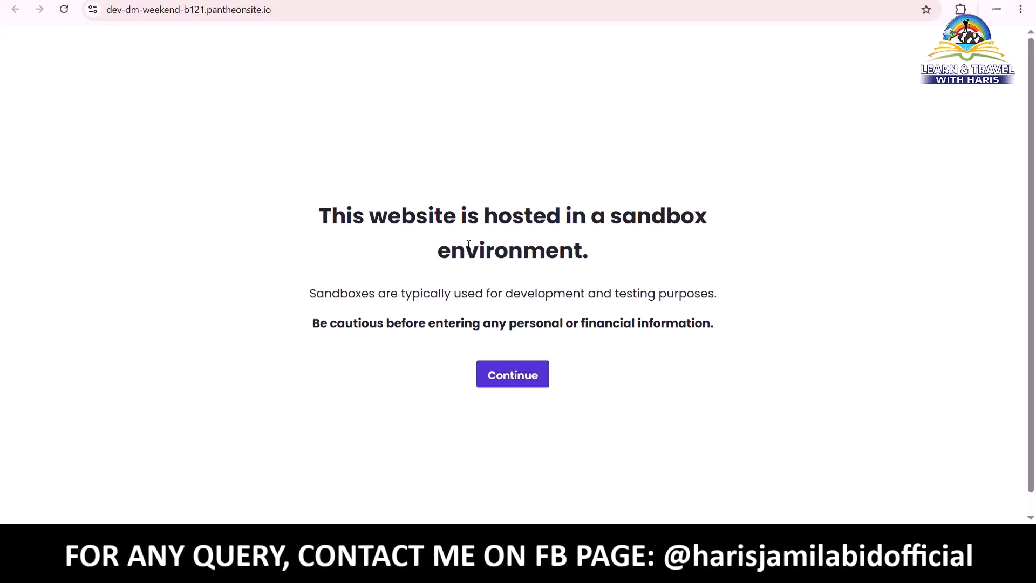
{"action": "left_click", "coordinate": [516, 374]}
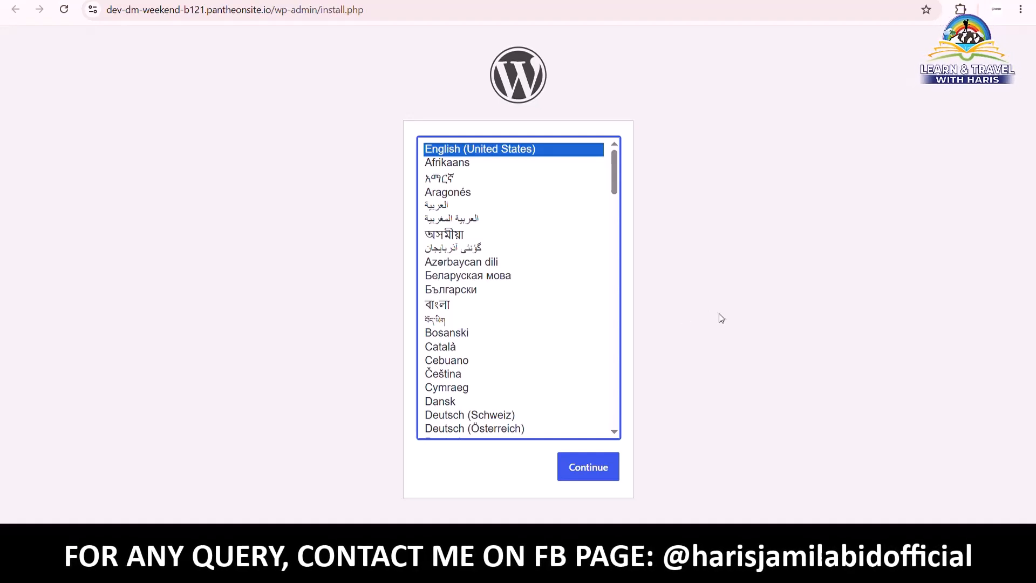
{"action": "left_click", "coordinate": [594, 468]}
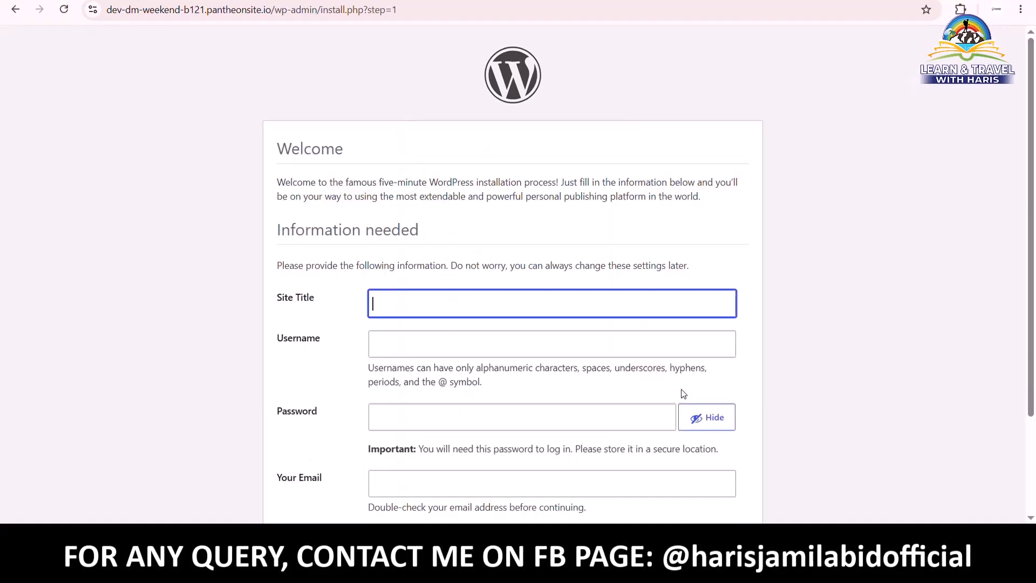
Set the WordPress site title to DM Weekend B121 and the username to admin.
{"action": "scroll", "coordinate": [683, 394], "scroll_direction": "down", "scroll_amount": 1}
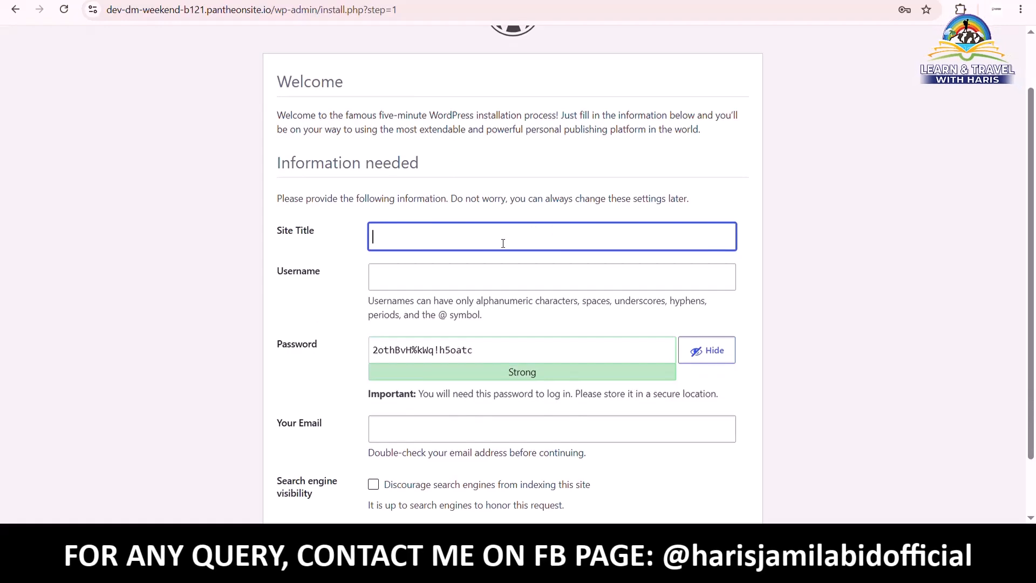
{"action": "type", "text": "DM Weekend B12"}
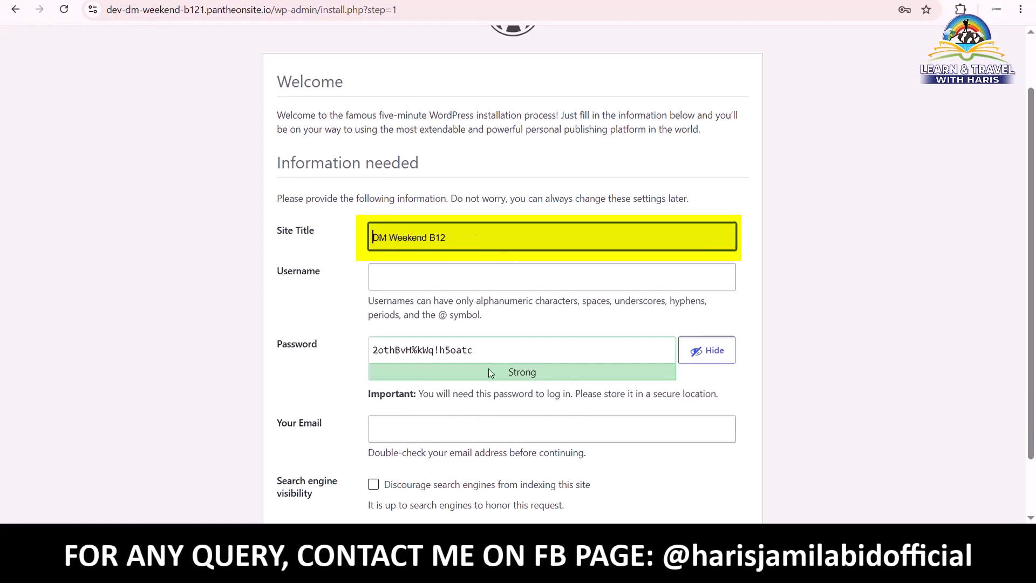
{"action": "type", "text": "1"}
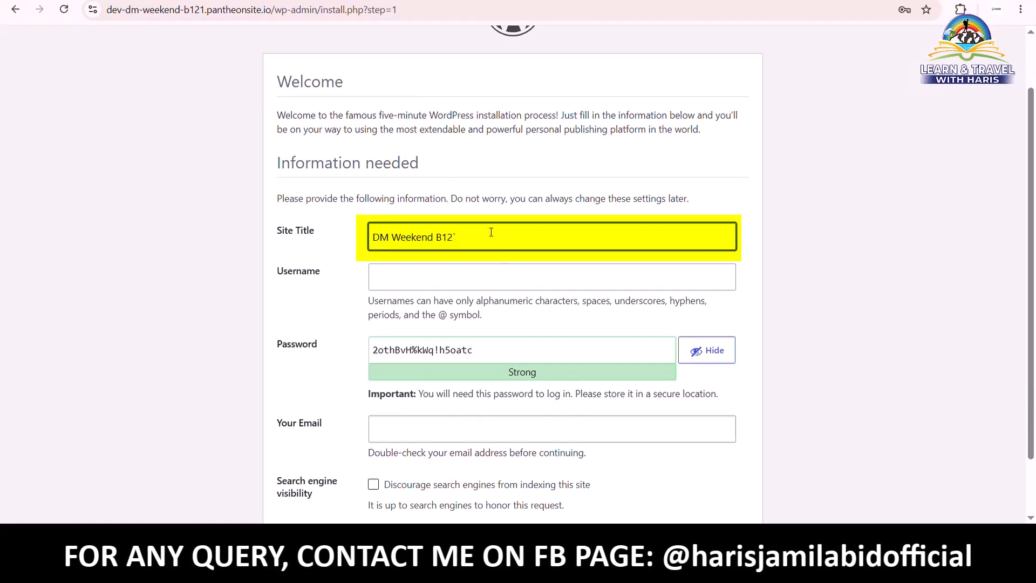
{"action": "type", "text": "1"}
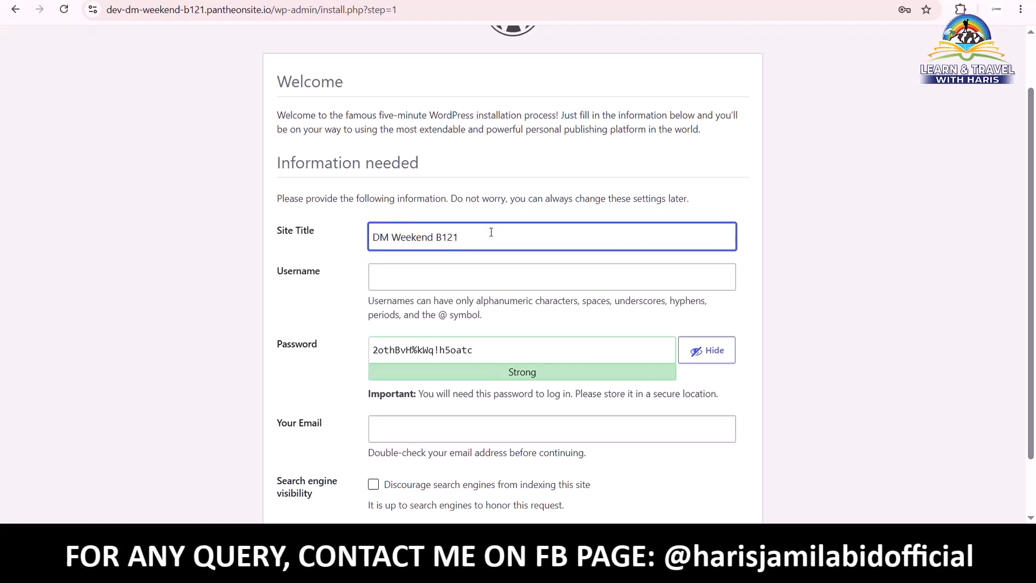
{"action": "left_click", "coordinate": [446, 284]}
{"action": "type", "text": "admin"}
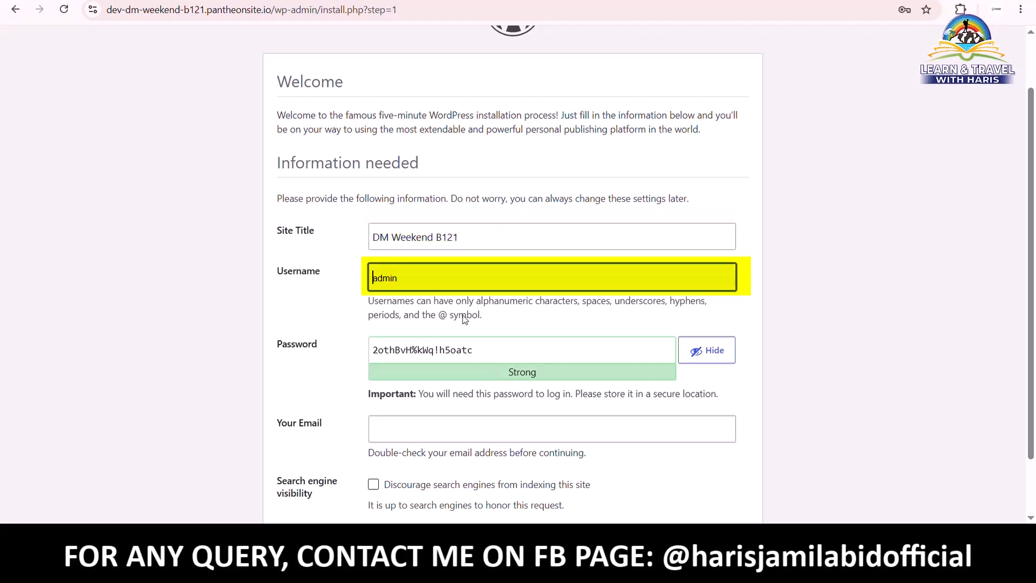
Replace the generated password with the chosen account password and confirm the use of a weak password.
{"action": "left_click", "coordinate": [718, 352]}
{"action": "double_click", "coordinate": [522, 353]}
{"action": "type", "text": "••••••"}
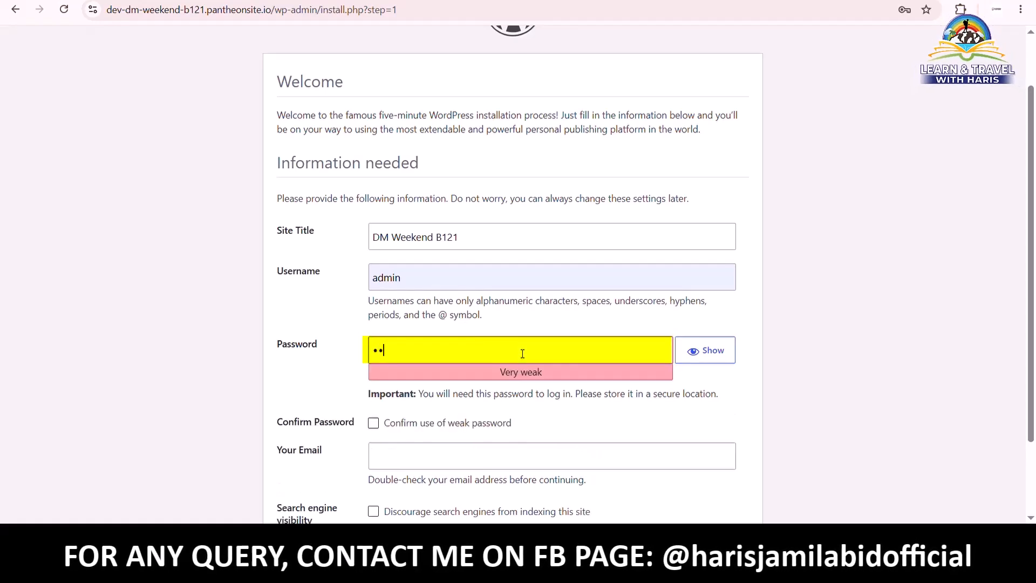
{"action": "type", "text": "••"}
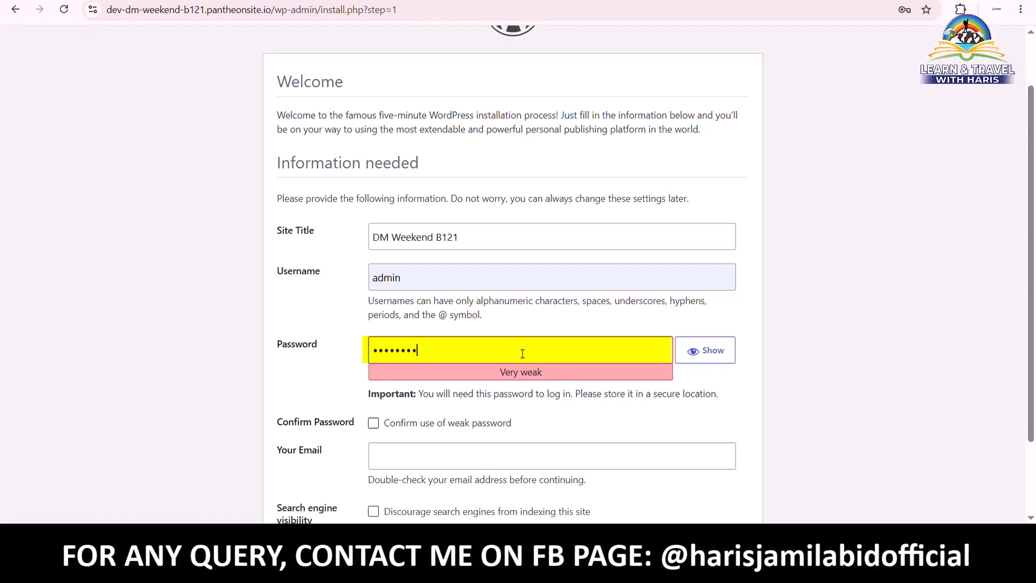
{"action": "left_click", "coordinate": [374, 424]}
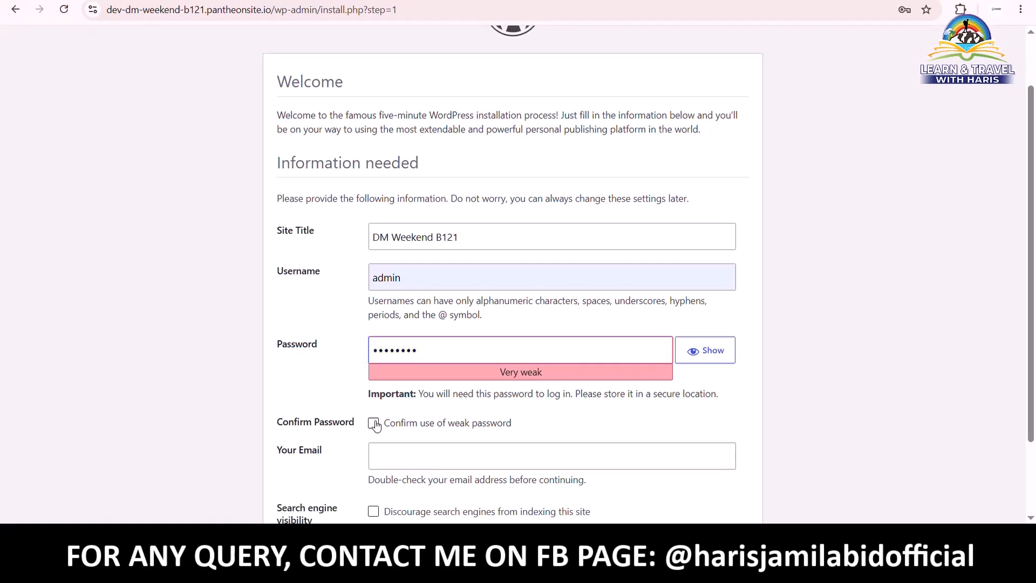
Fill in the administrator's e-mail and install WordPress, dismissing the browser's saved-password warning.
{"action": "scroll", "coordinate": [556, 413], "scroll_direction": "down", "scroll_amount": 3}
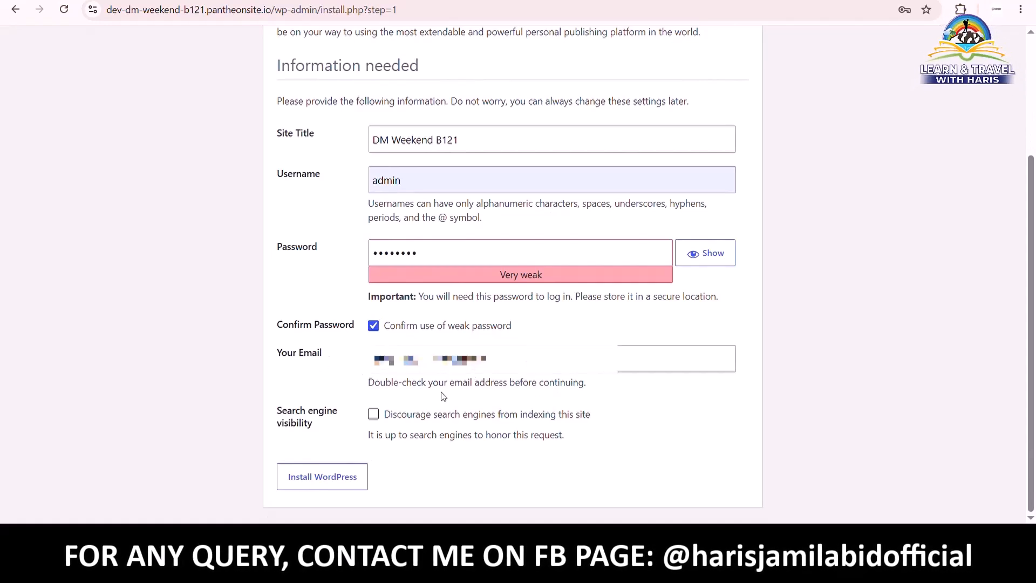
{"action": "left_click", "coordinate": [325, 487]}
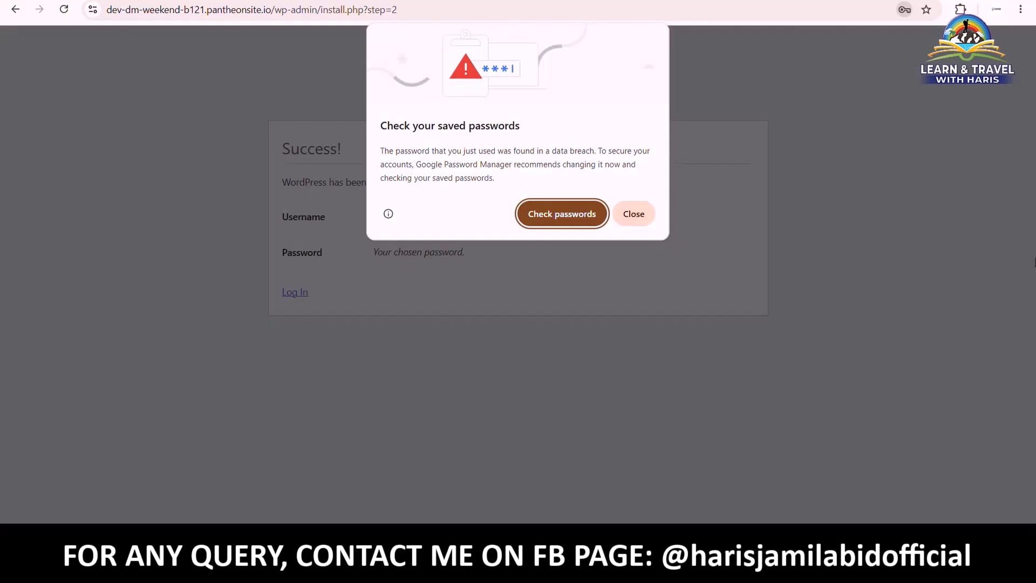
{"action": "left_click", "coordinate": [633, 212]}
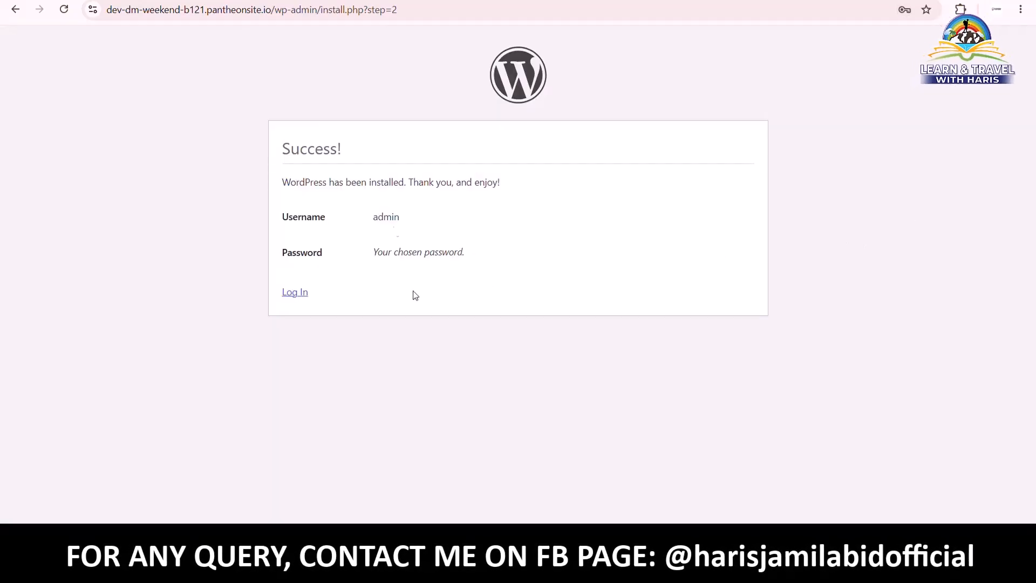
Open the installed site's home page at dev-dm-weekend-b121.pantheonsite.io and look through it down to the footer.
{"action": "left_click_drag", "start_coordinate": [276, 10], "coordinate": [453, 23]}
{"action": "key", "text": "BackSpace"}
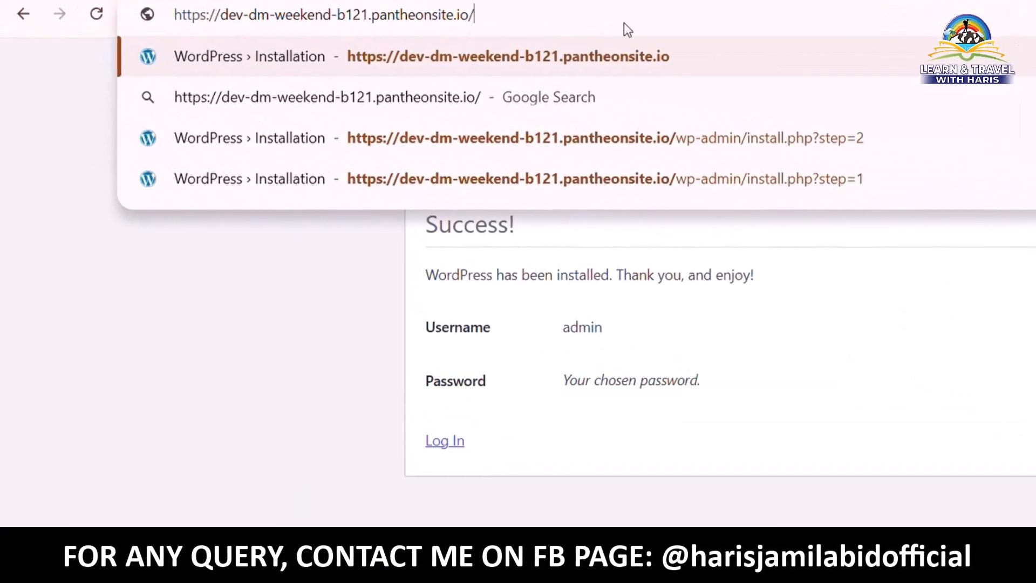
{"action": "key", "text": "Return"}
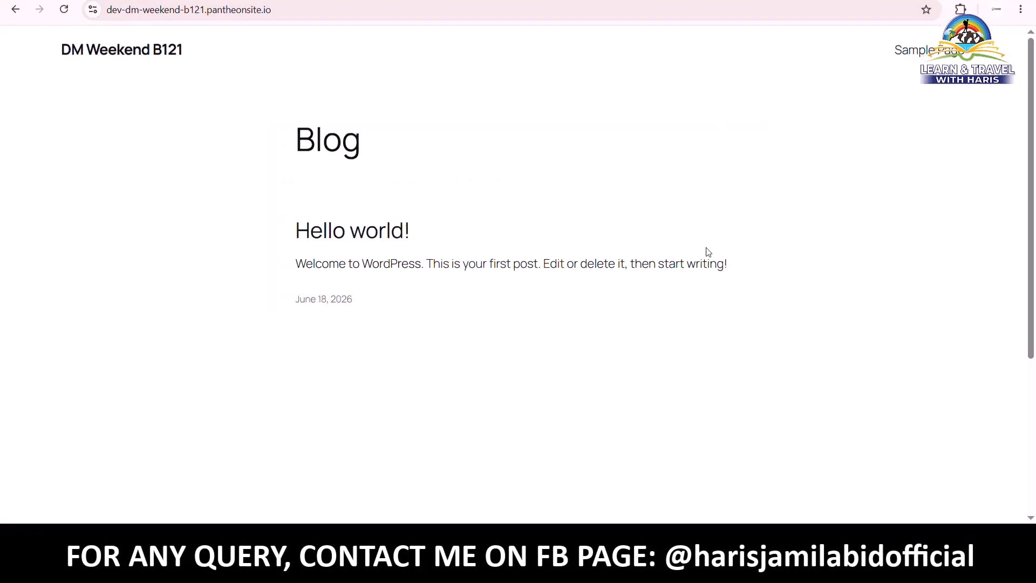
{"action": "scroll", "coordinate": [708, 252], "scroll_direction": "down", "scroll_amount": 4}
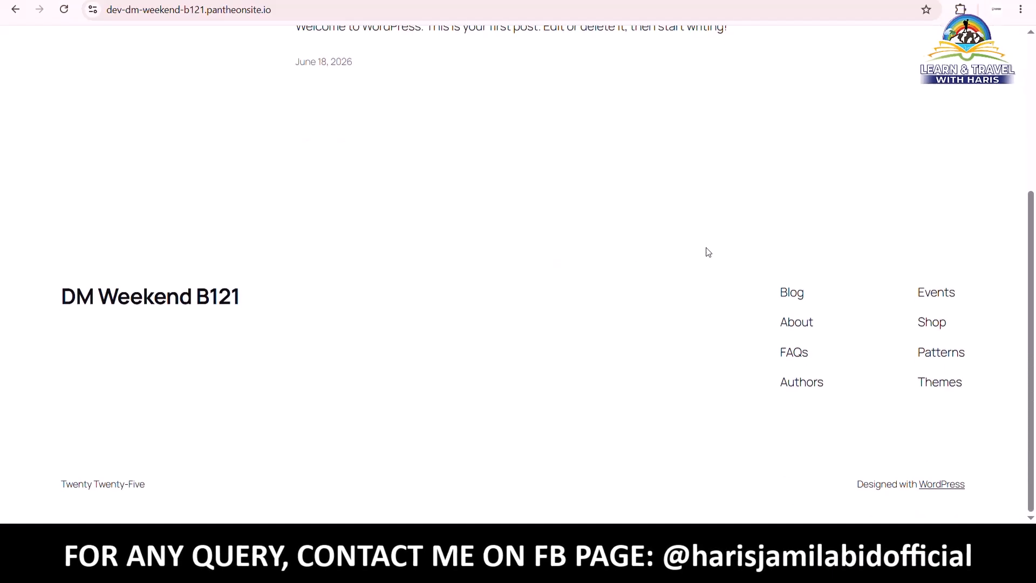
{"action": "scroll", "coordinate": [708, 252], "scroll_direction": "up", "scroll_amount": 4}
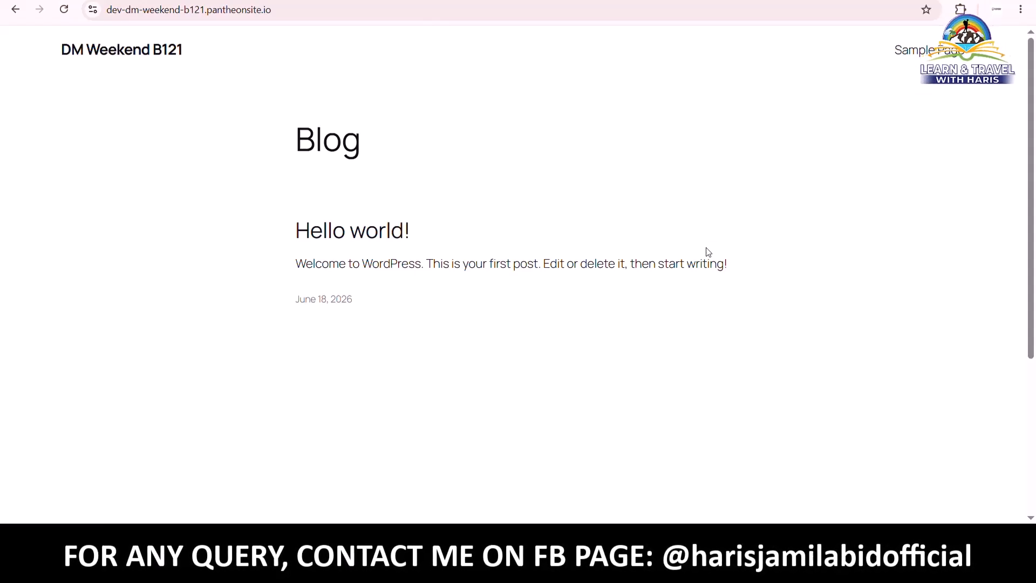
Open the site's WordPress login page by adding /wp-admin to its address.
{"action": "left_click", "coordinate": [434, 12]}
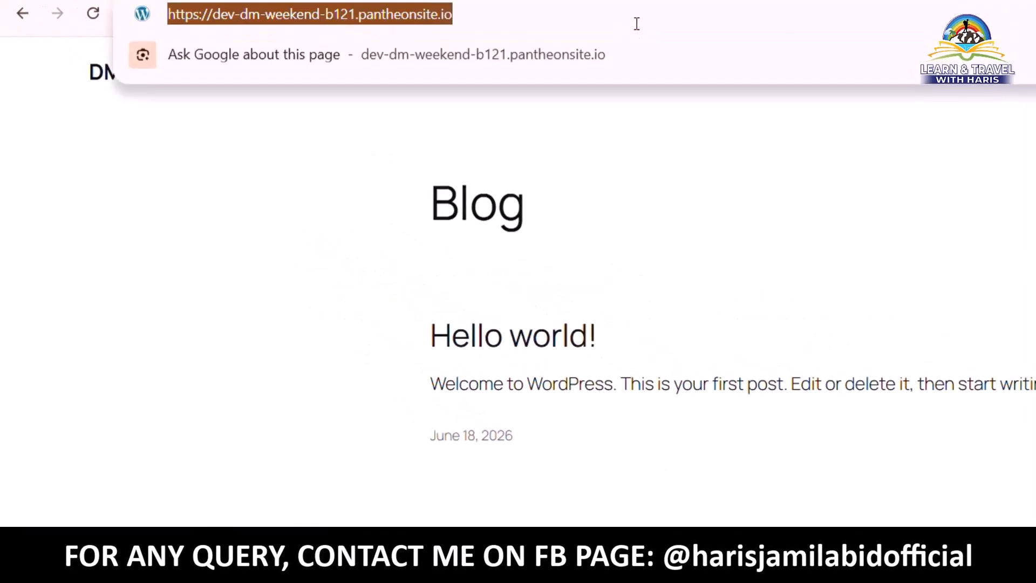
{"action": "left_click", "coordinate": [636, 24]}
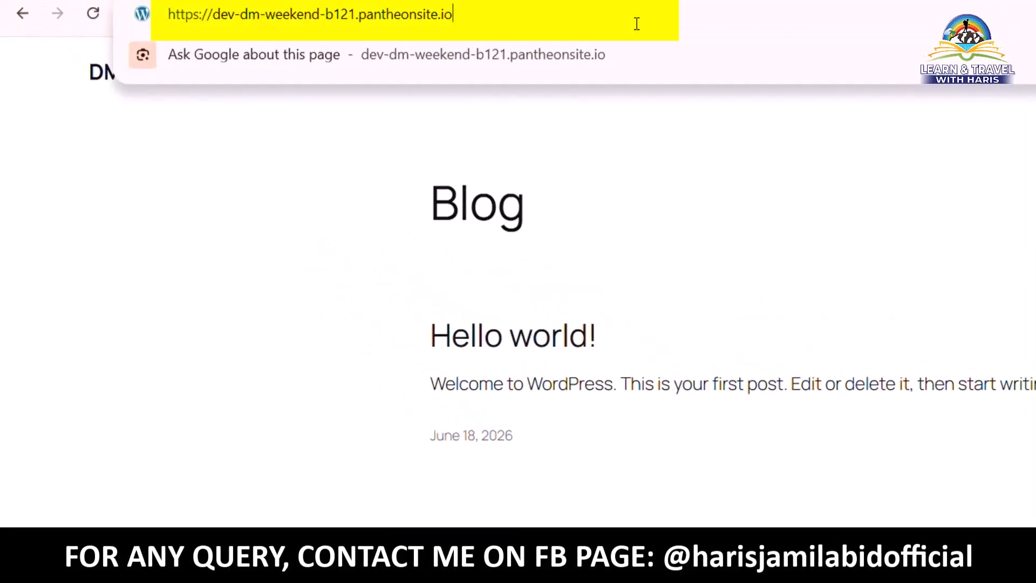
{"action": "type", "text": "/"}
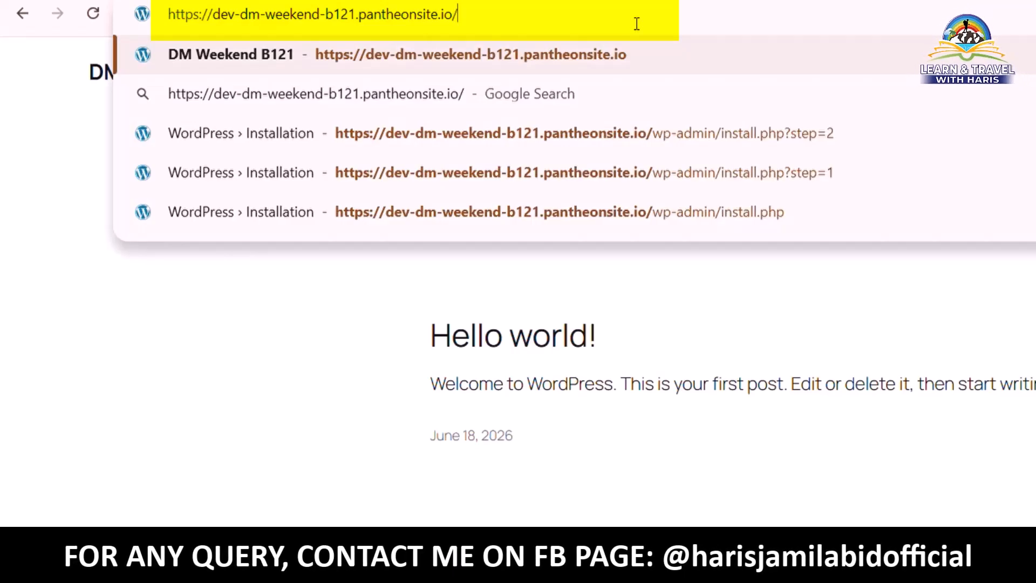
{"action": "type", "text": "wp-ad"}
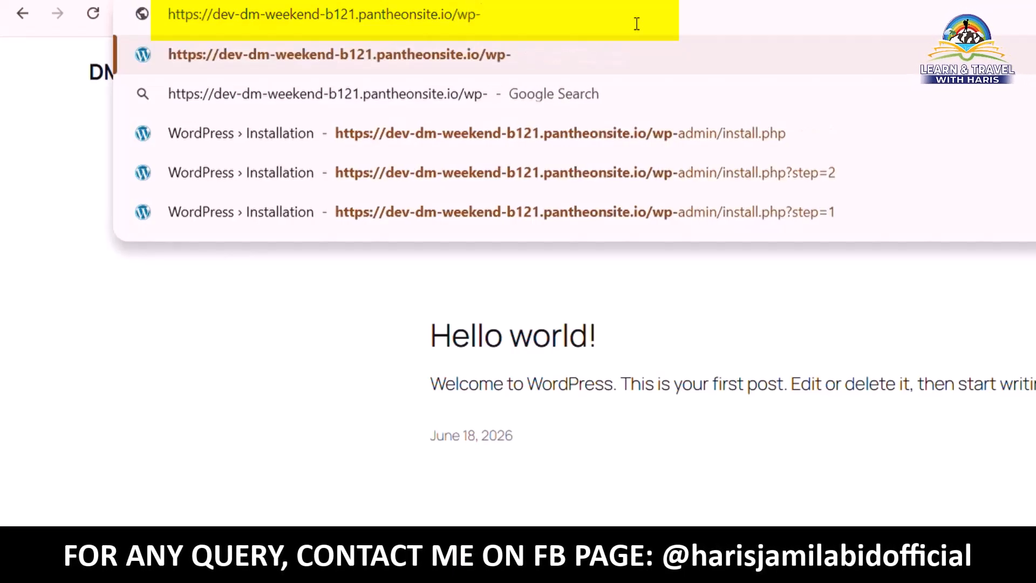
{"action": "type", "text": "min"}
{"action": "key", "text": "Return"}
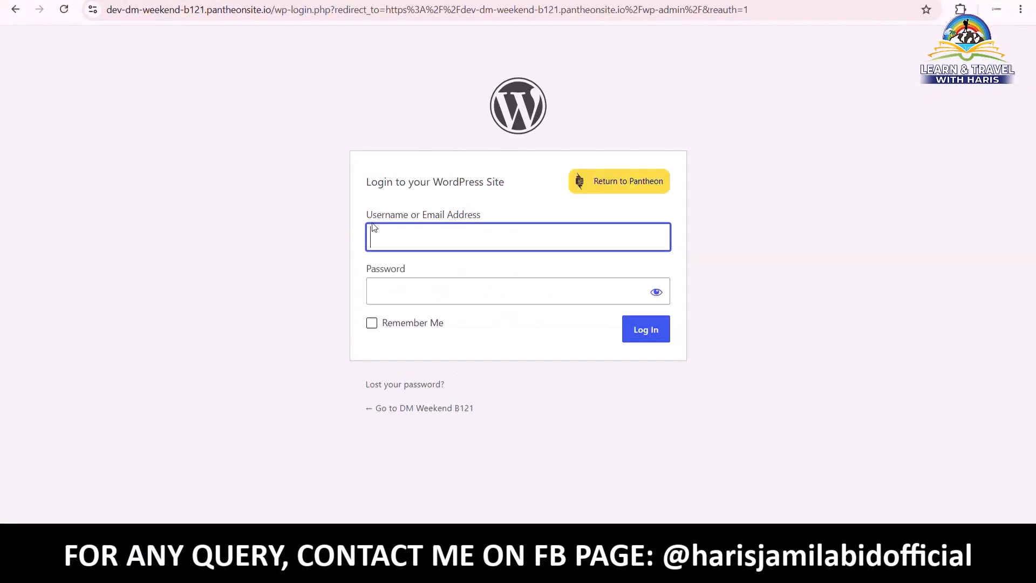
Log in to WordPress as admin with the account password and dismiss the browser's saved-password warning.
{"action": "type", "text": "admin"}
{"action": "left_click", "coordinate": [465, 297]}
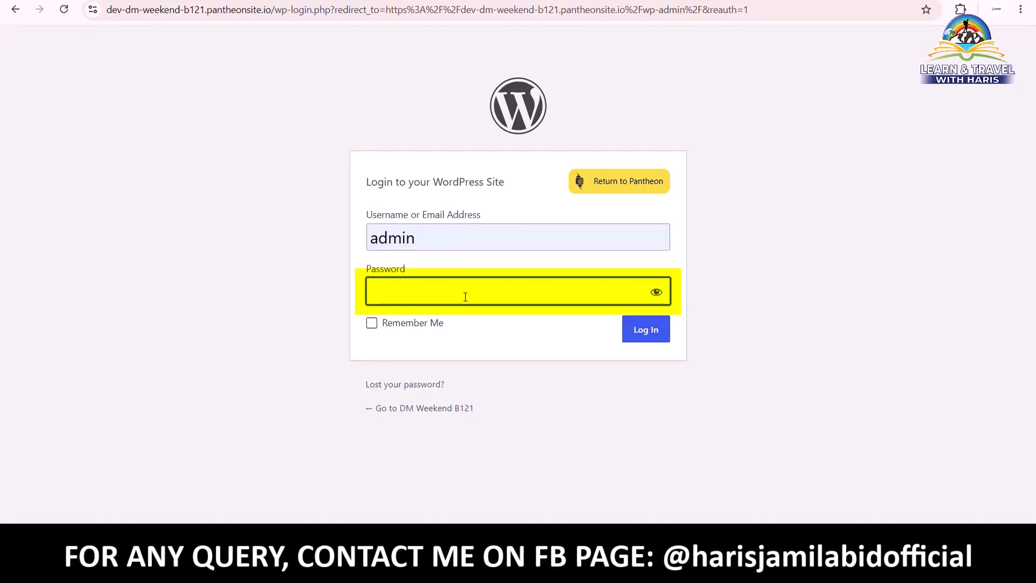
{"action": "type", "text": "********"}
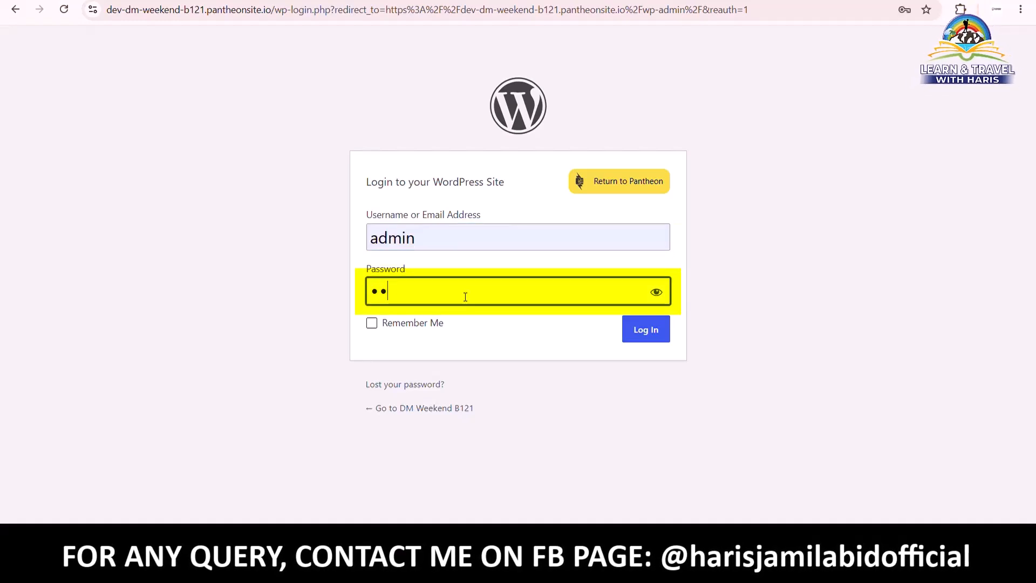
{"action": "left_click", "coordinate": [650, 330]}
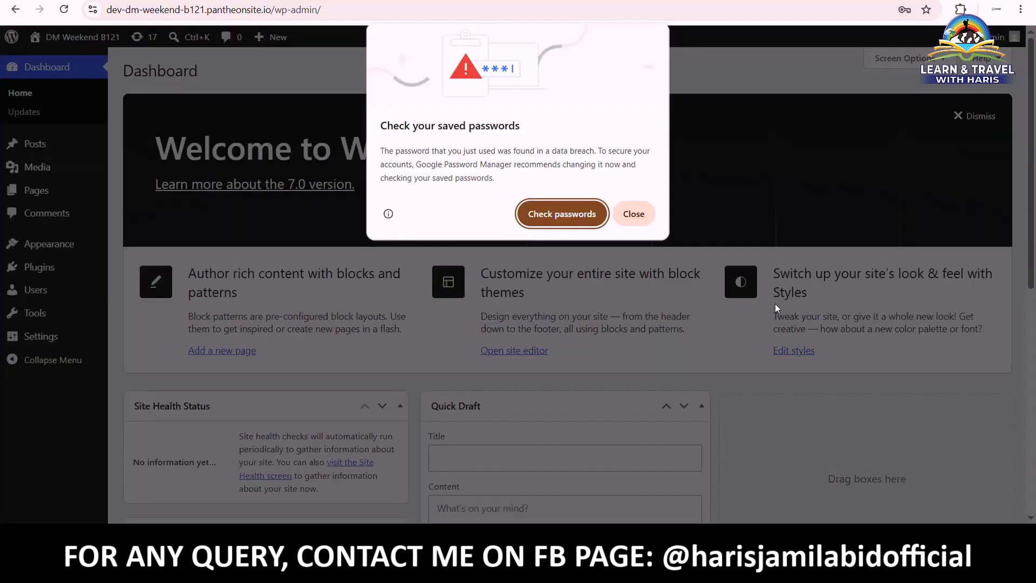
{"action": "left_click", "coordinate": [638, 213]}
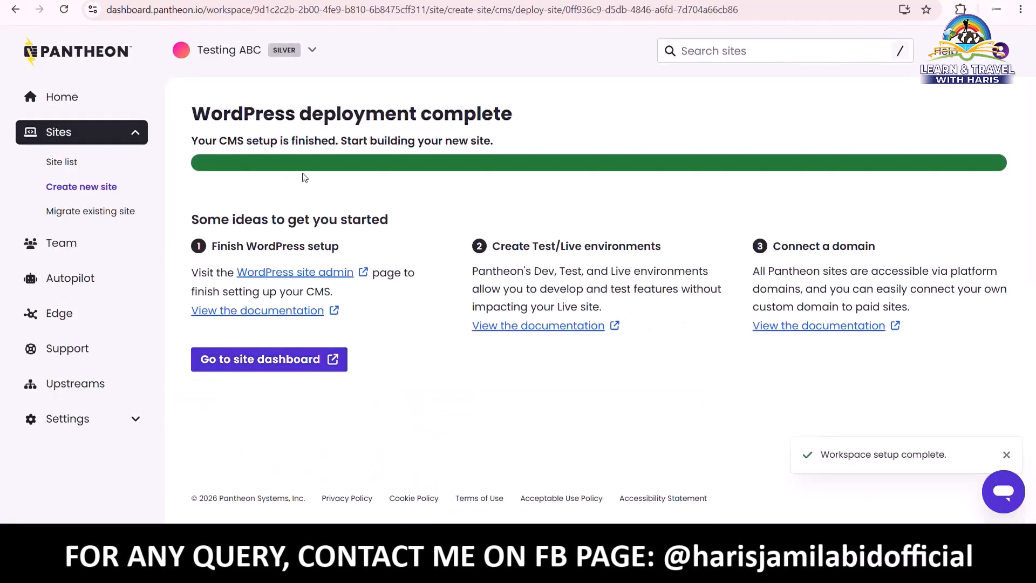
Return to the Pantheon dashboard, view the workspace's site list and open the page for creating a new site.
{"action": "left_click", "coordinate": [72, 163]}
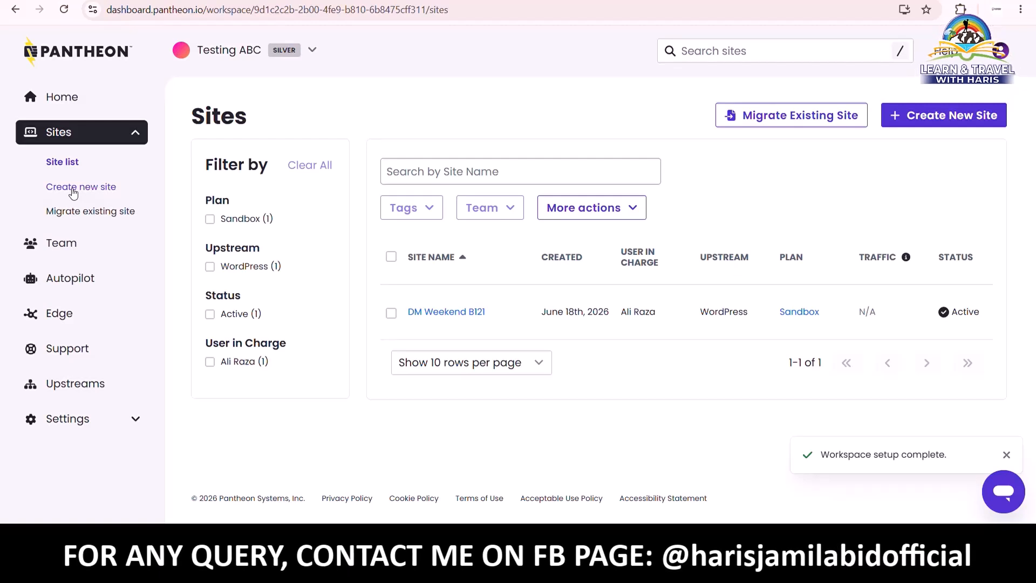
{"action": "left_click", "coordinate": [73, 189]}
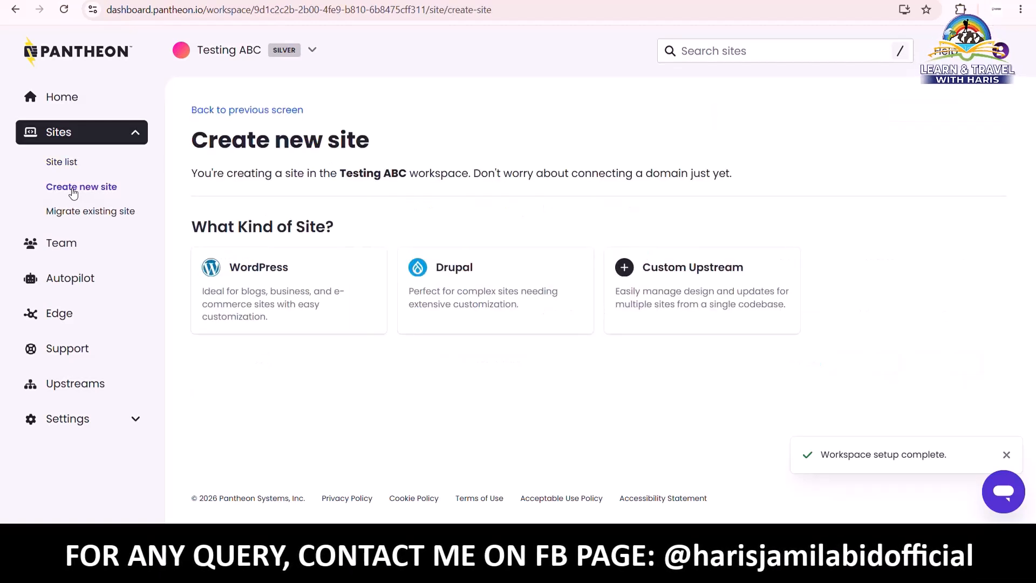